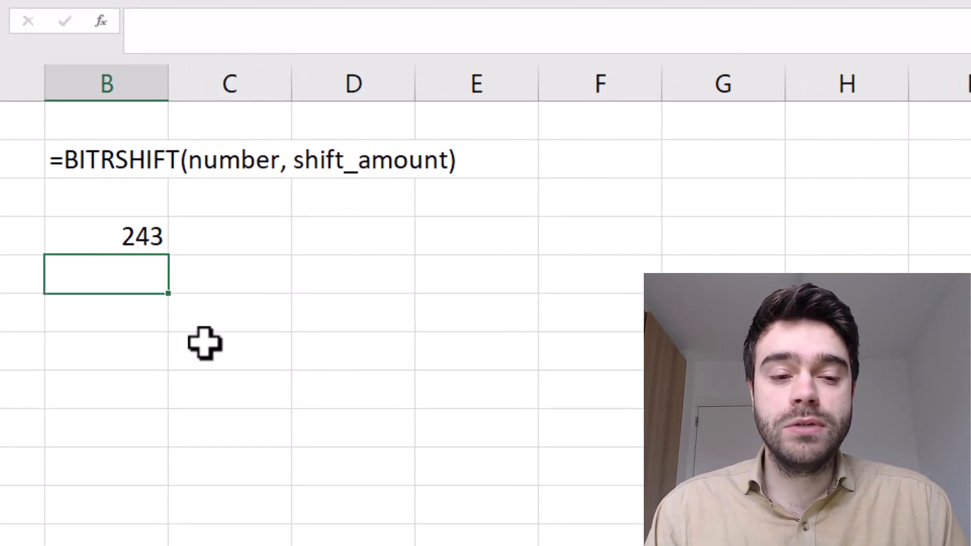
# Enter the formula =BITRSHIFT(B4,2) in cell B5 to shift the number in B4 by two bits
pyautogui.write('=B')
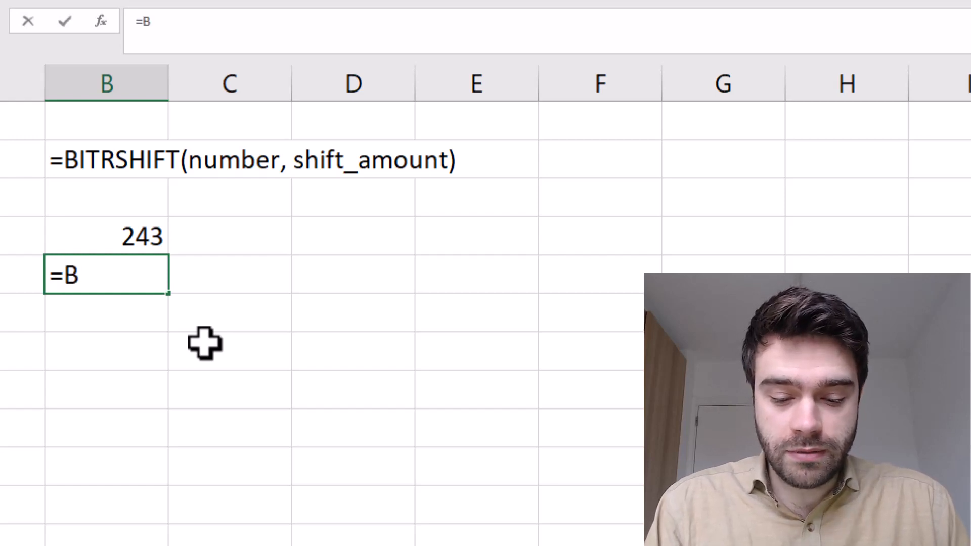
pyautogui.write('ITRSHIFT(')
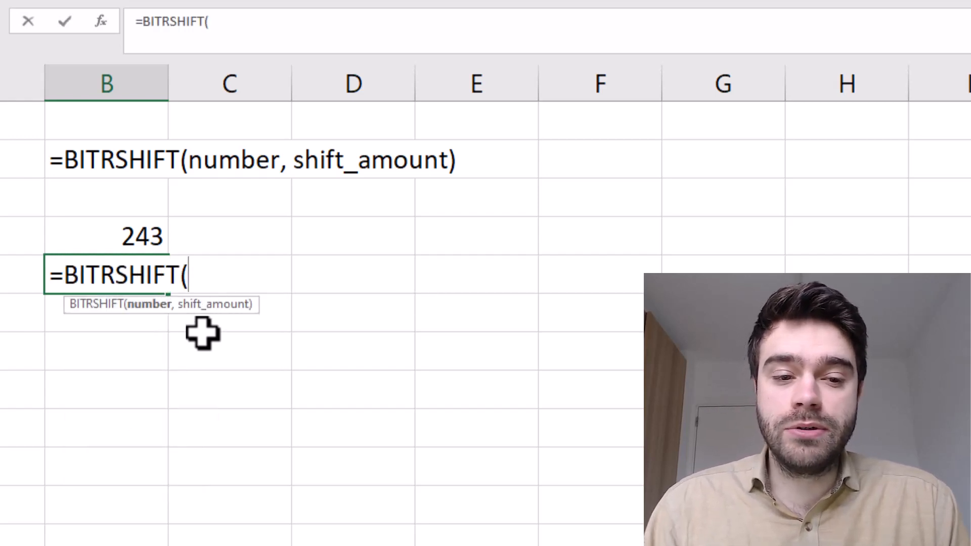
pyautogui.click(152, 235)
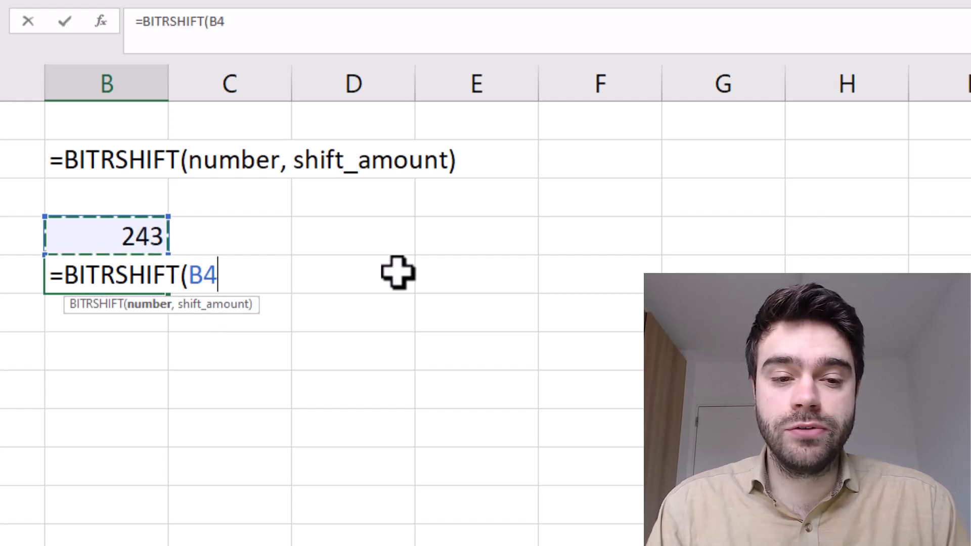
pyautogui.write(',')
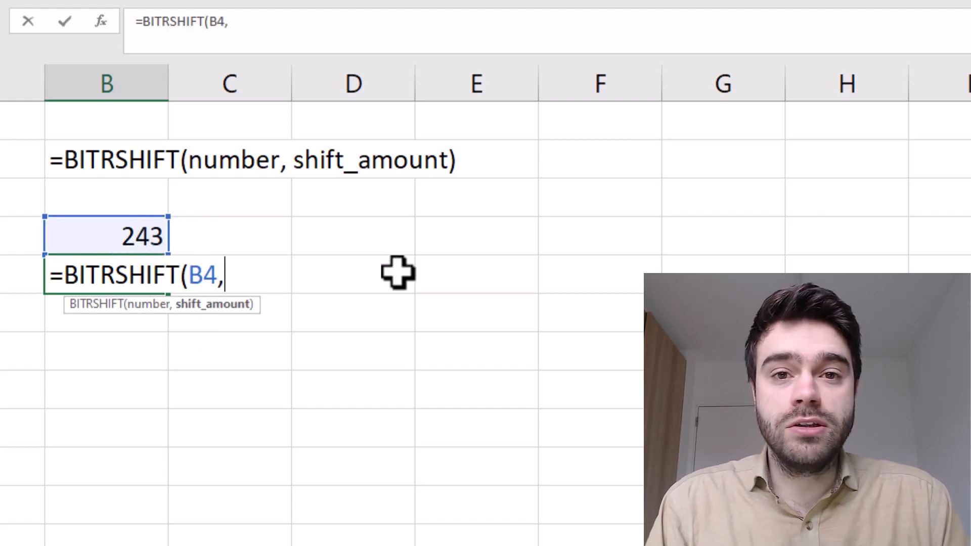
pyautogui.write('2)')
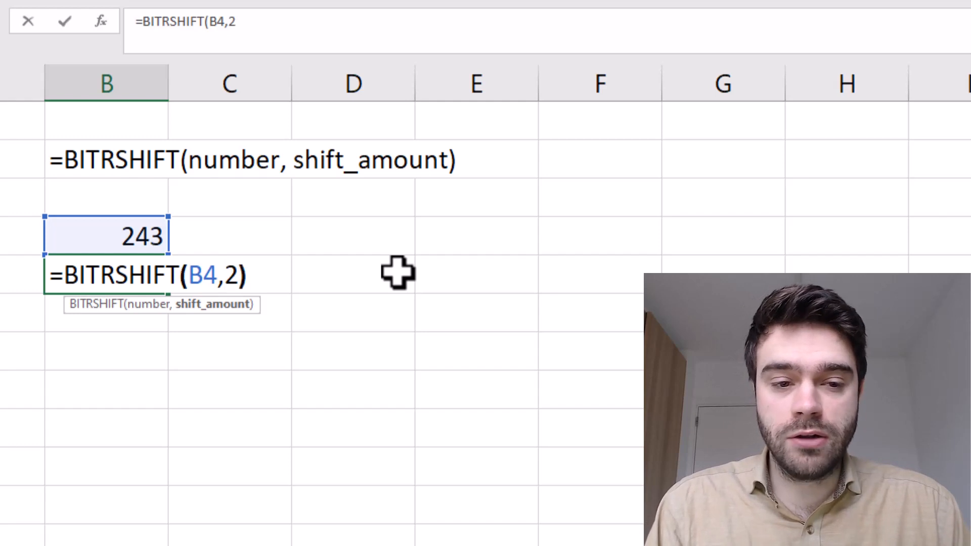
pyautogui.press('Return')
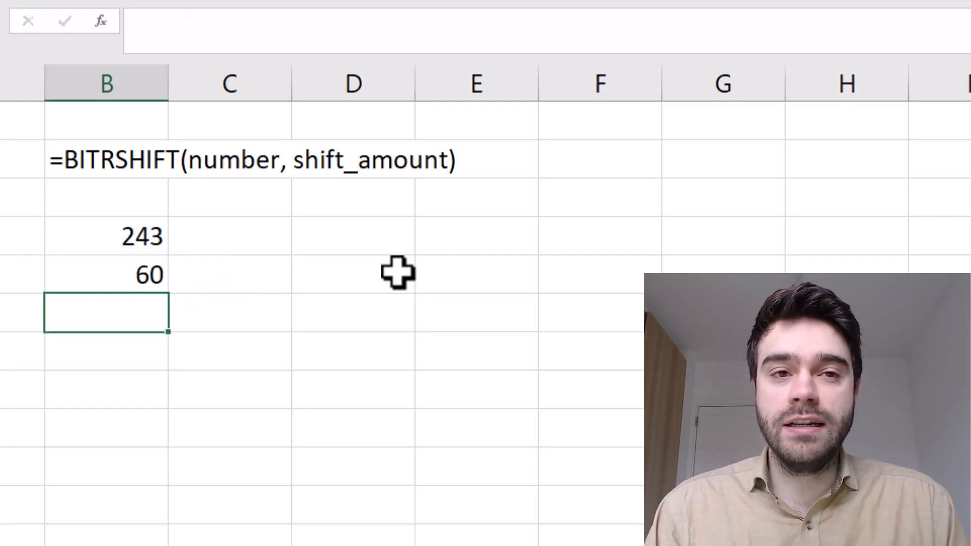
# Enter the equivalent division formula =B4/2^2 in cell D4
pyautogui.click(331, 237)
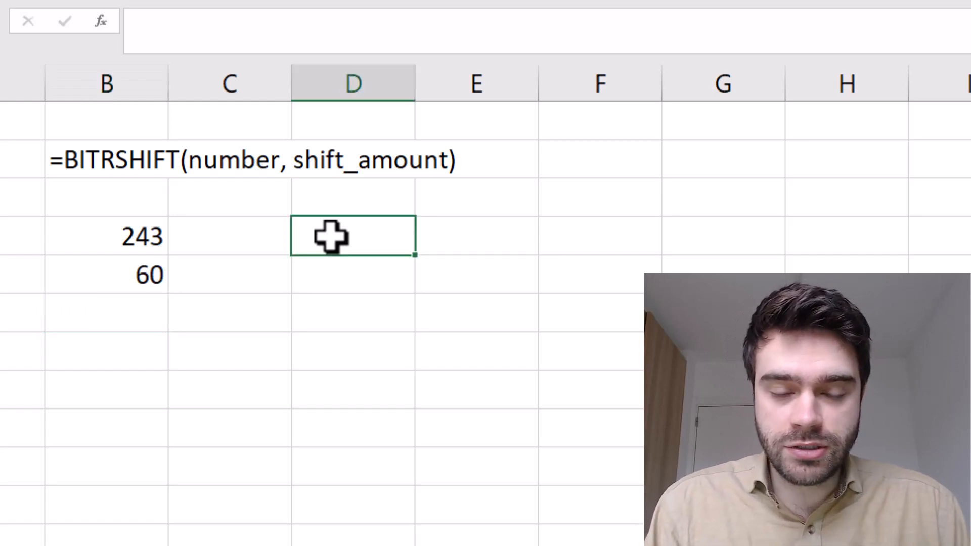
pyautogui.write('=')
pyautogui.click(141, 235)
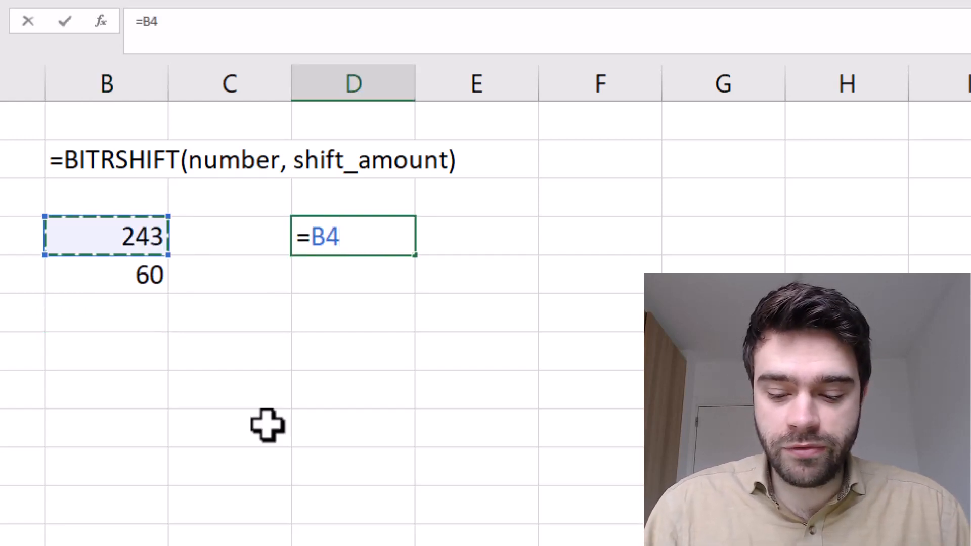
pyautogui.write('/22')
pyautogui.press('BackSpace')
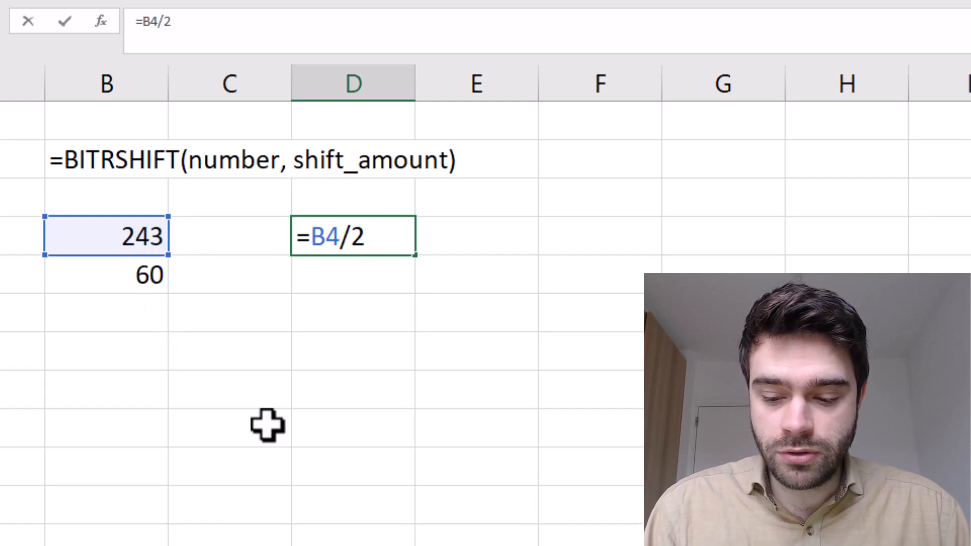
pyautogui.write('^')
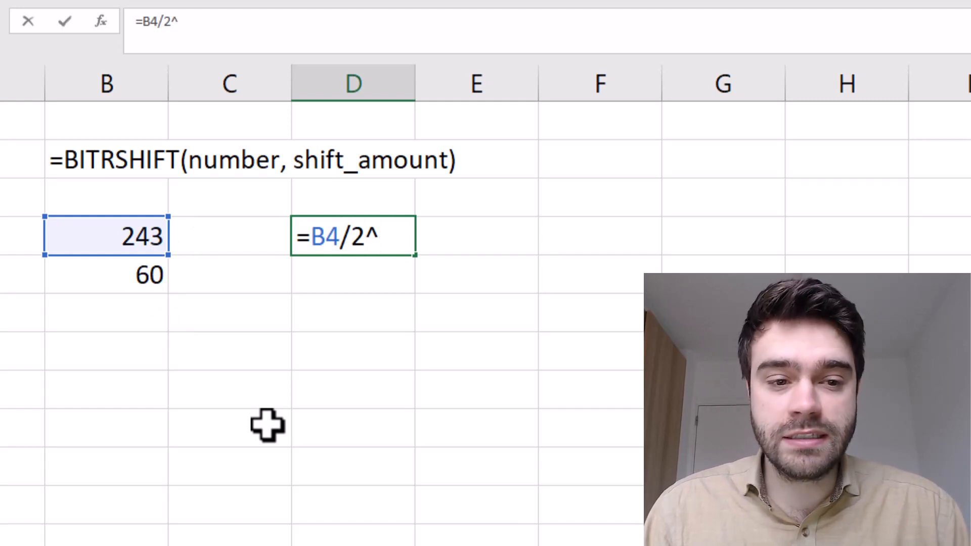
pyautogui.write('2')
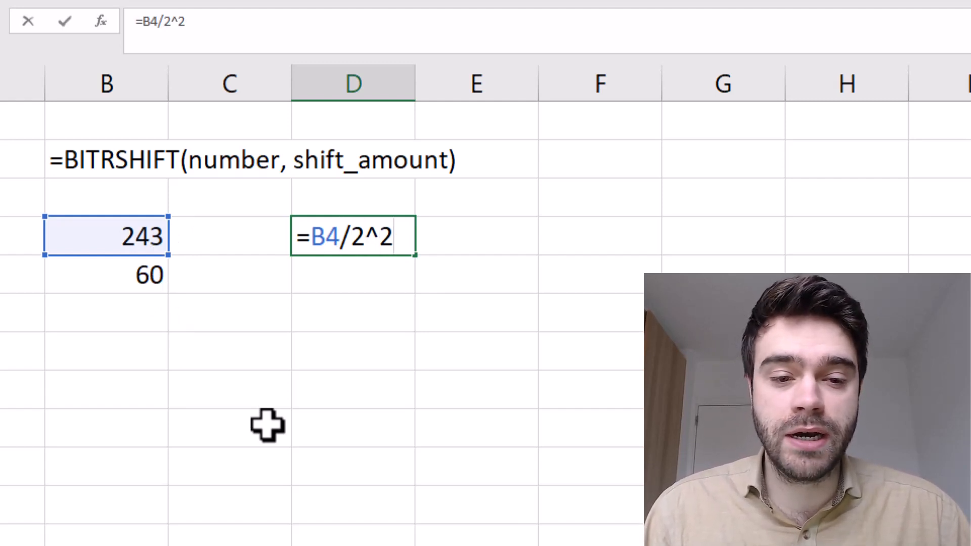
pyautogui.press('Return')
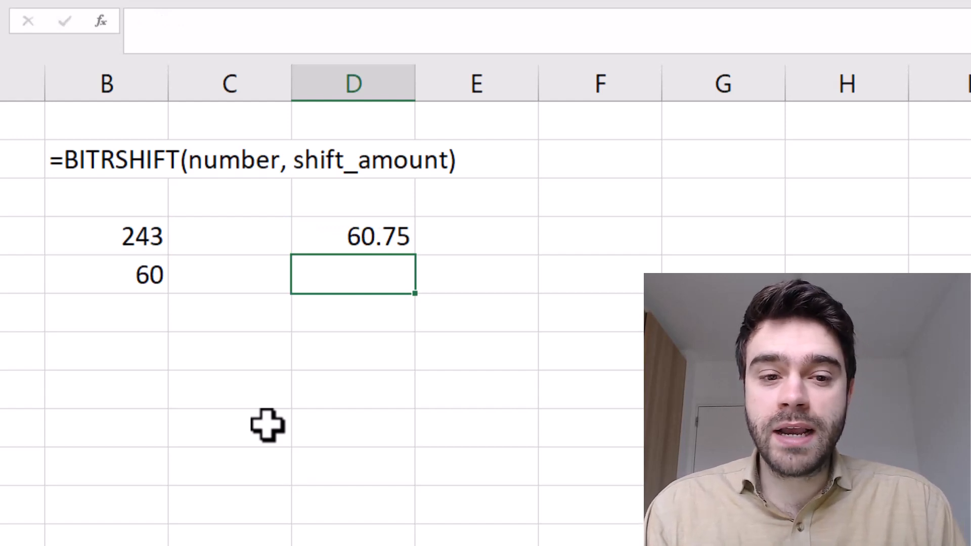
# Wrap the division in cell D4 in the INT function, making the formula =INT(B4/2^2)
pyautogui.click(332, 243)
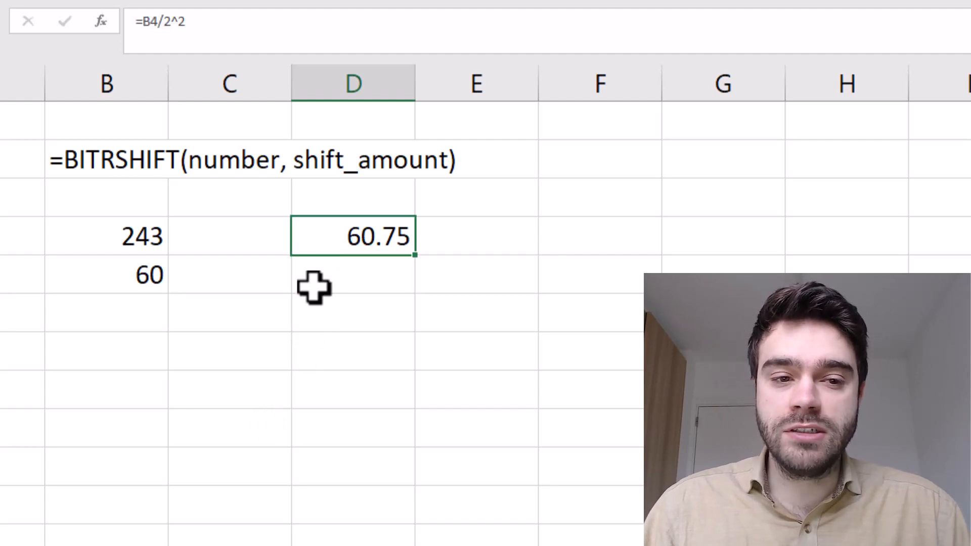
pyautogui.click(139, 22)
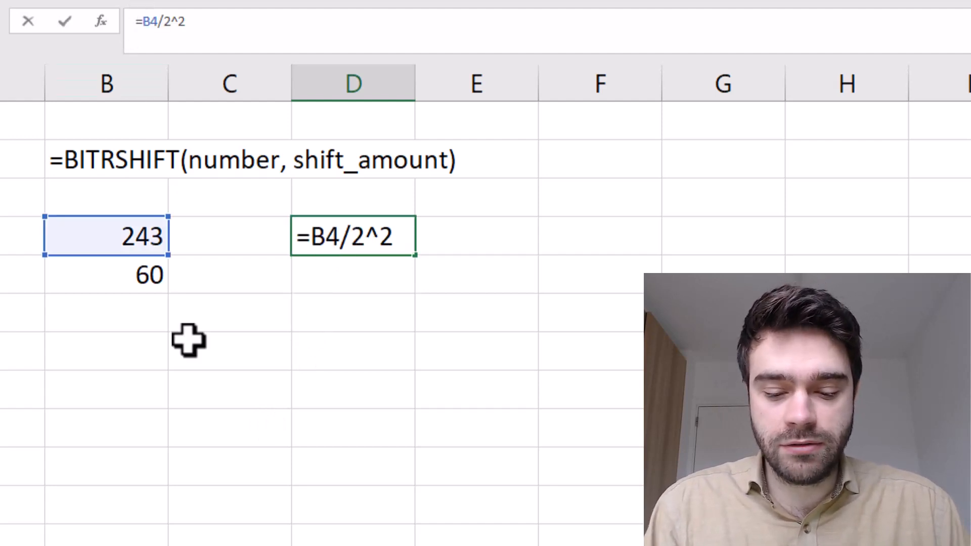
pyautogui.write('INT(')
pyautogui.click(279, 22)
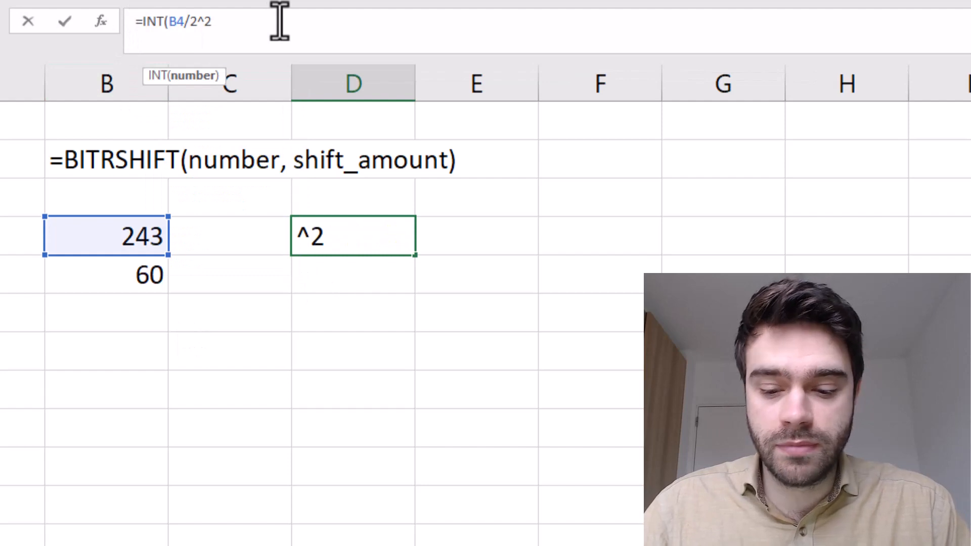
pyautogui.write(')')
pyautogui.press('Return')
pyautogui.press('Left')
pyautogui.press('Left')
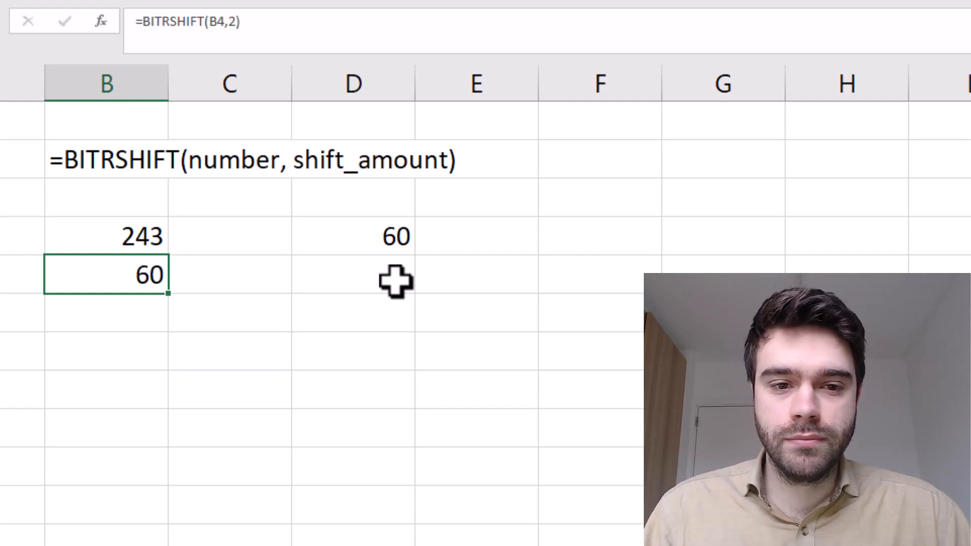
# Clear the example cells B4:D5 and enter 500 in cell B4
pyautogui.moveTo(396, 281); pyautogui.dragTo(141, 223)
pyautogui.press('Delete')
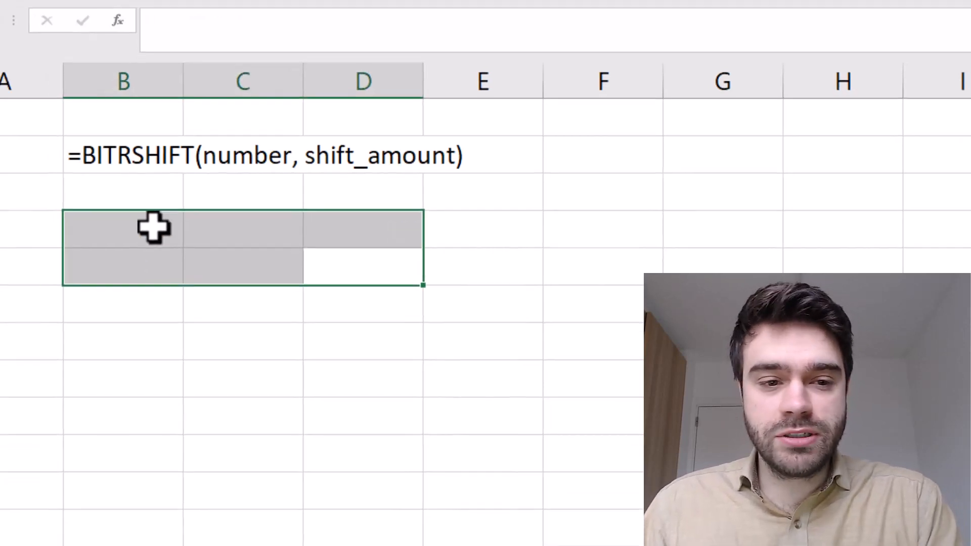
pyautogui.click(154, 227)
pyautogui.write('500')
pyautogui.press('Return')
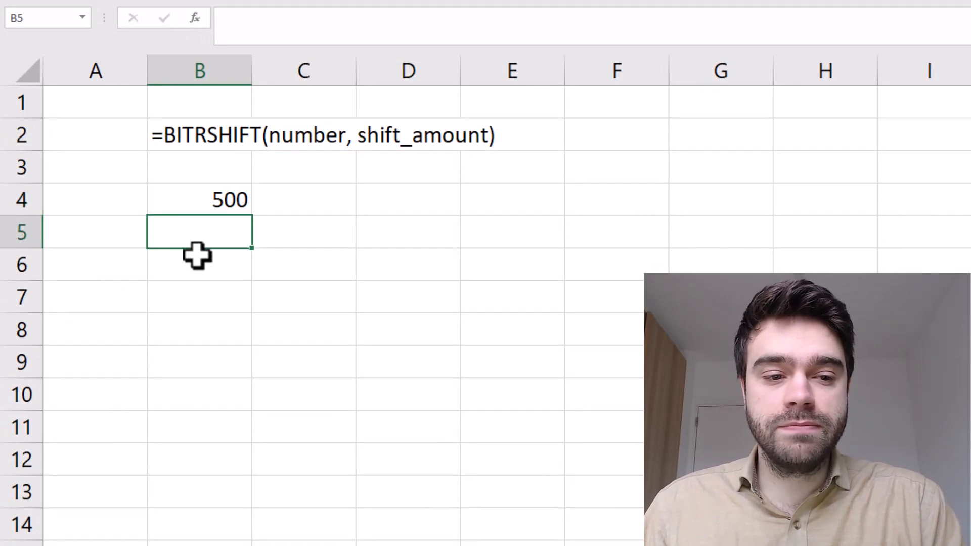
# Fill cells A4:A14 with the shift amounts 0 to 10, extending the series from 0, 1 and 2
pyautogui.press('Up')
pyautogui.press('Left')
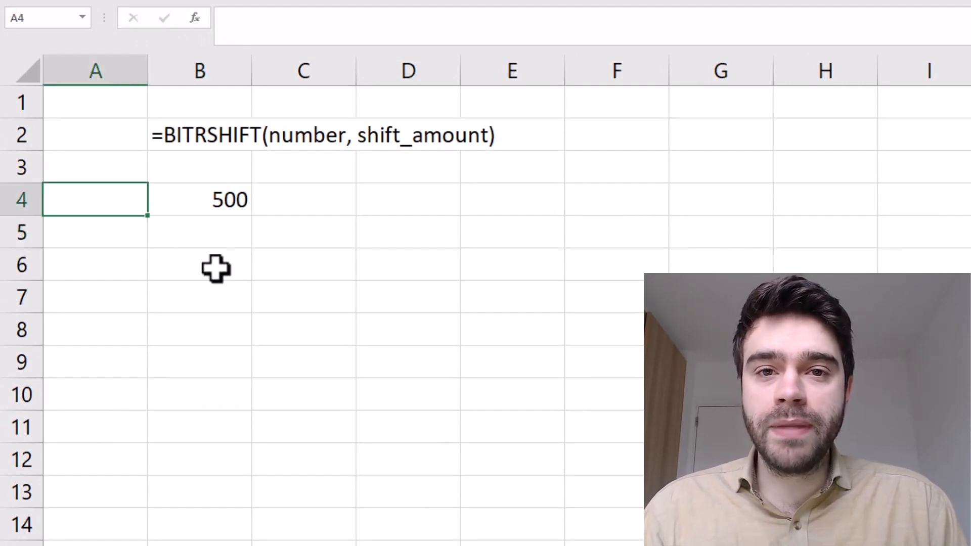
pyautogui.write('0')
pyautogui.press('Return')
pyautogui.write('1')
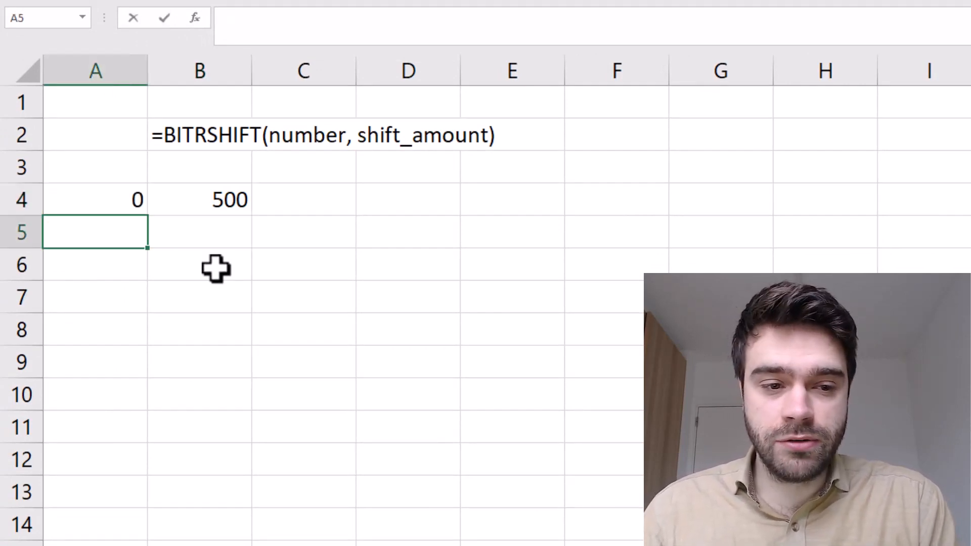
pyautogui.press('Return')
pyautogui.write('2')
pyautogui.press('Return')
pyautogui.moveTo(139, 207); pyautogui.dragTo(150, 540)
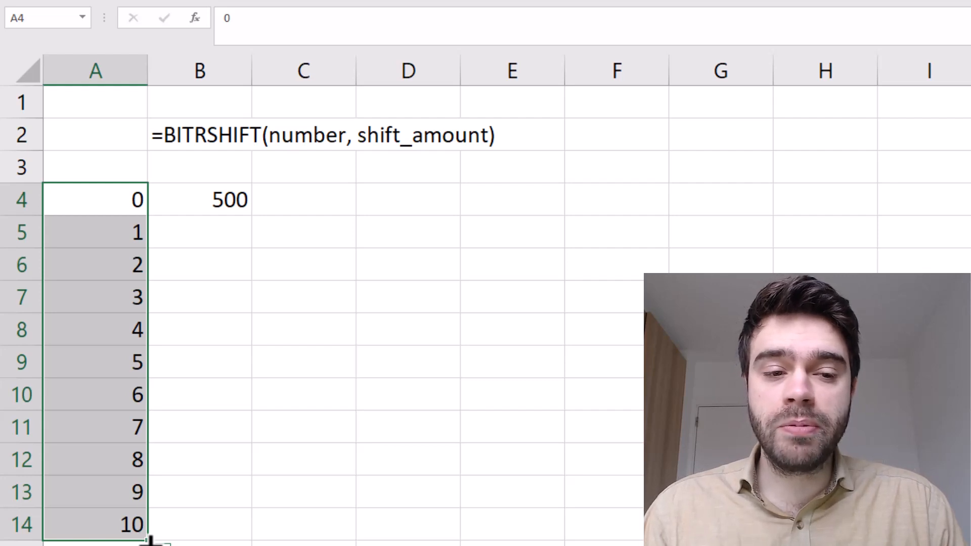
# Enter =BITRSHIFT($B$4,A5) in cell B5 with an absolute reference to B4, and fill it down to B14
pyautogui.click(232, 231)
pyautogui.write('=BITRSHIFt')
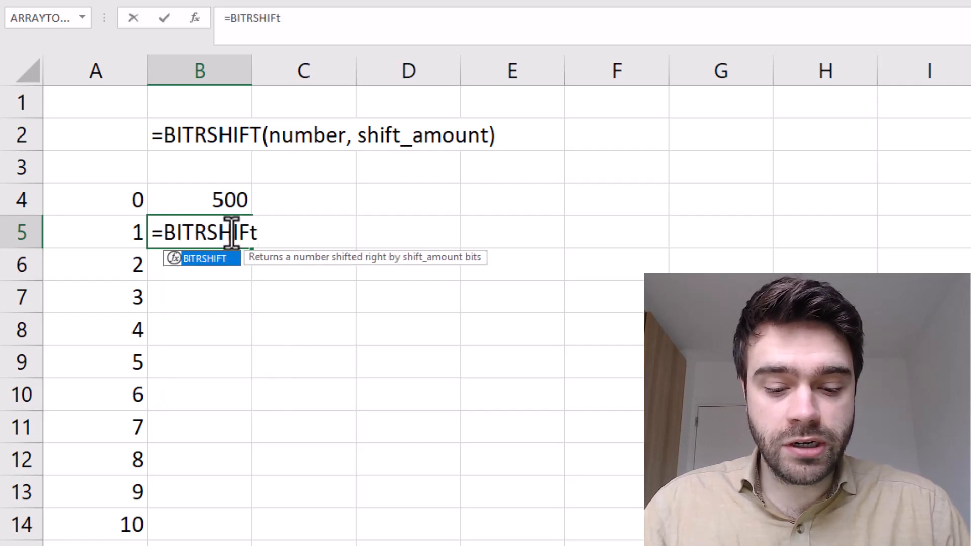
pyautogui.press('BackSpace')
pyautogui.write('T(')
pyautogui.click(210, 197)
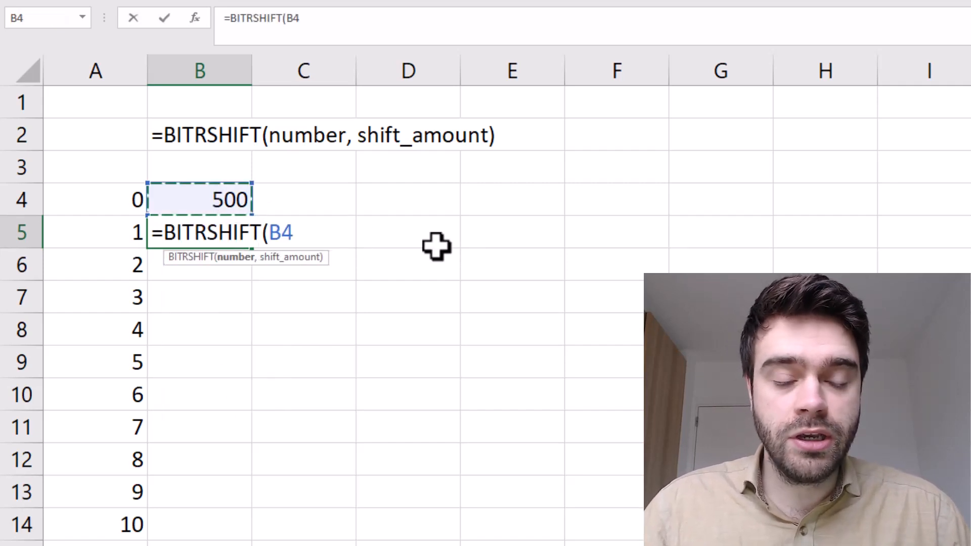
pyautogui.press('F4')
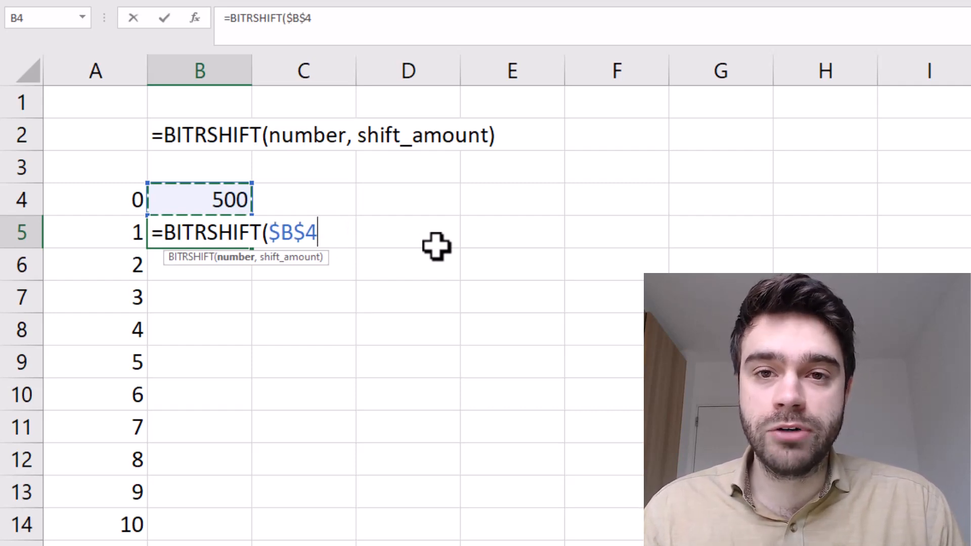
pyautogui.write(',')
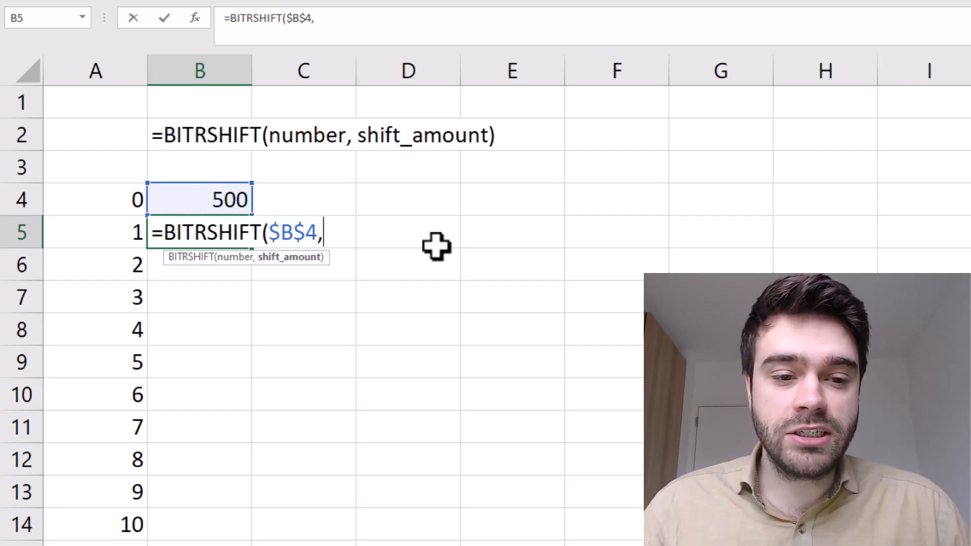
pyautogui.click(121, 222)
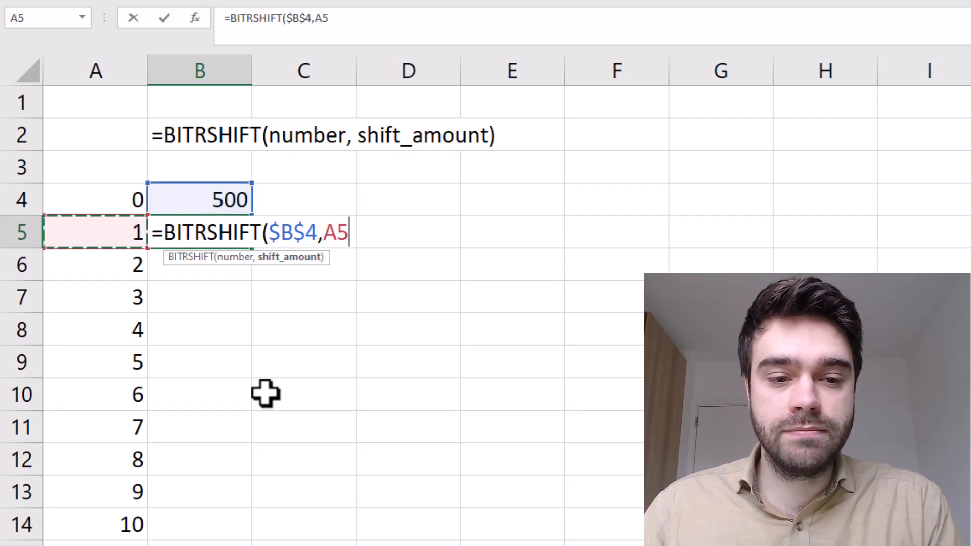
pyautogui.press('Return')
pyautogui.click(234, 232)
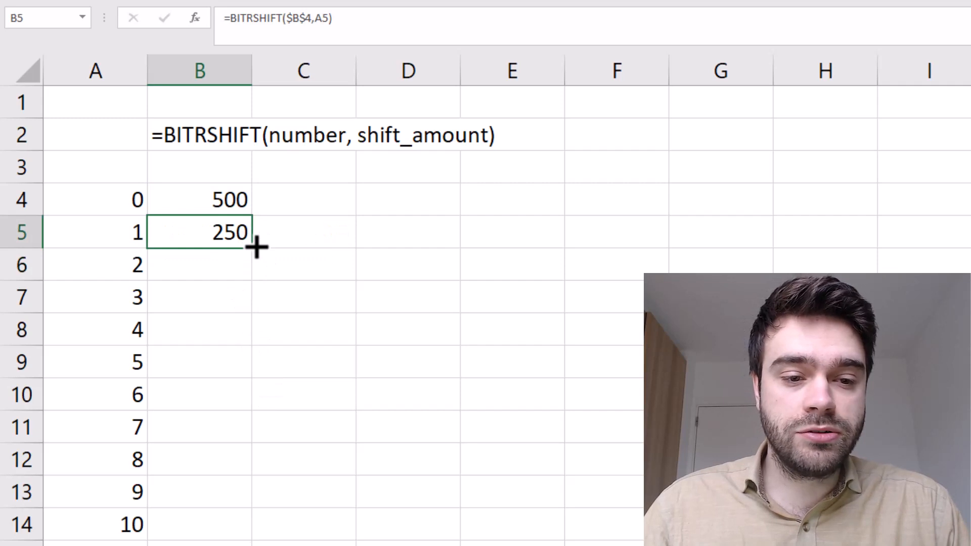
pyautogui.doubleClick(252, 248)
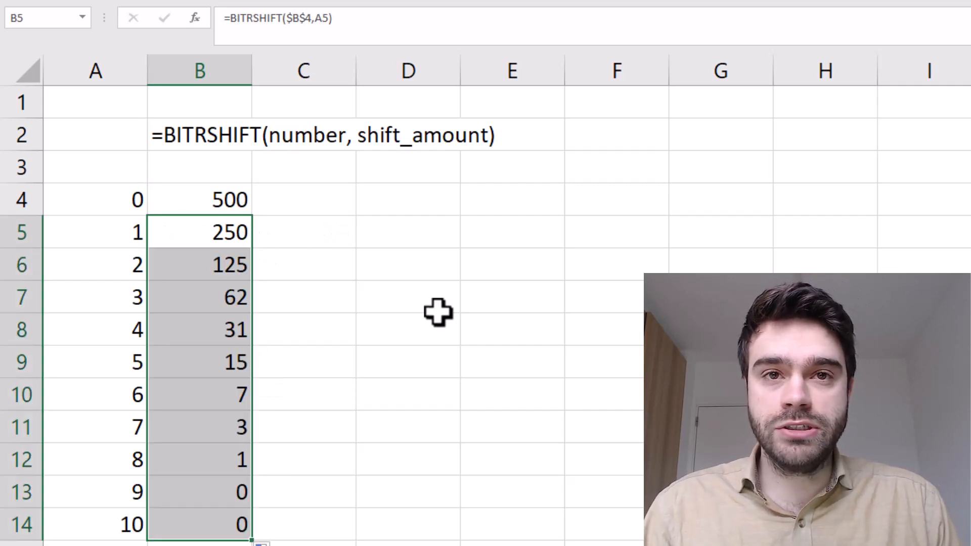
# Enter 500 in cell C4 as the starting number for the comparison column
pyautogui.click(333, 202)
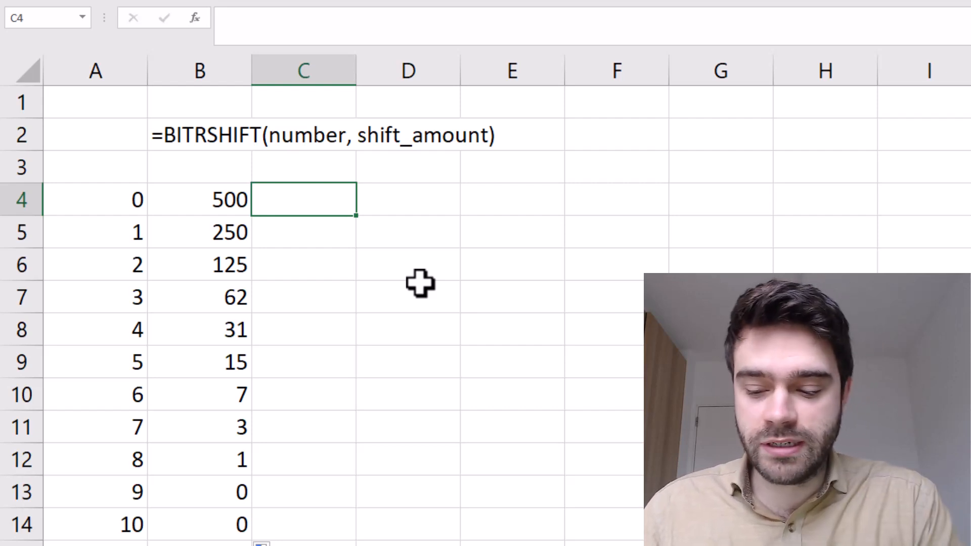
pyautogui.write('500')
pyautogui.press('Return')
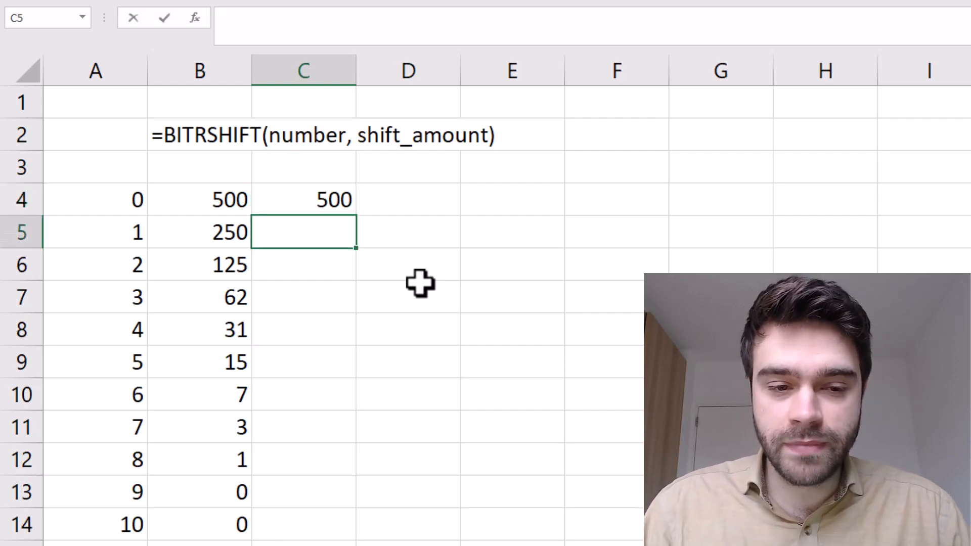
# Enter =INT(C4/2^A5) in cell C5 to divide the starting number by the matching power of two
pyautogui.write('=INT(')
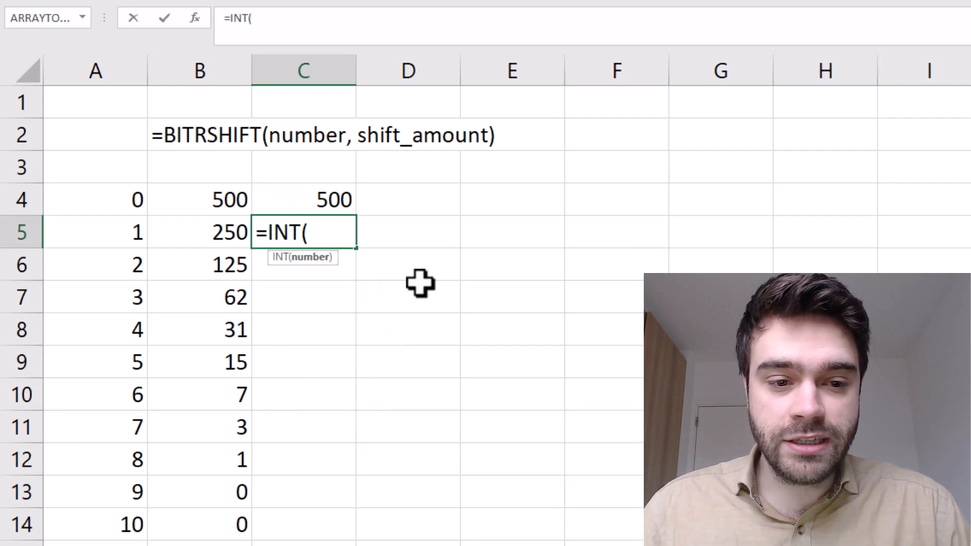
pyautogui.click(327, 195)
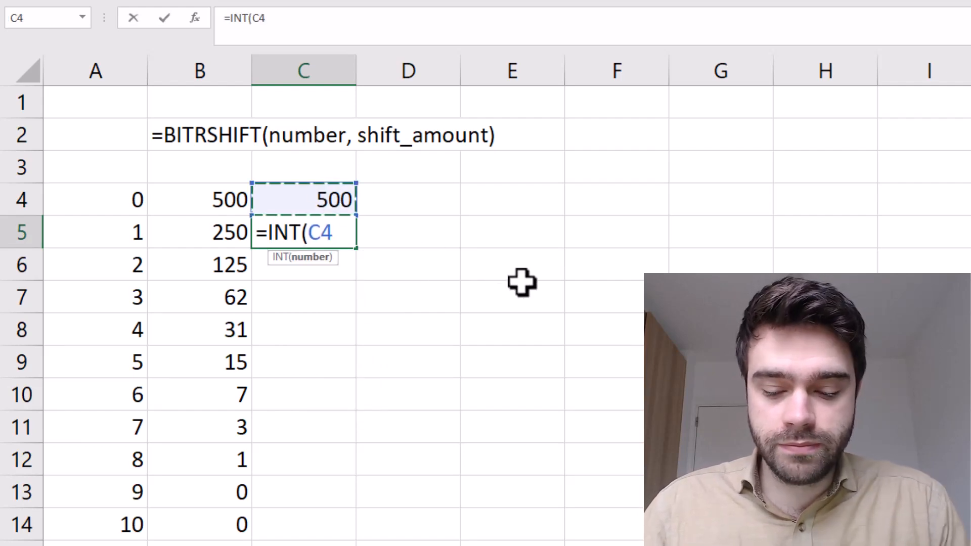
pyautogui.write('/2')
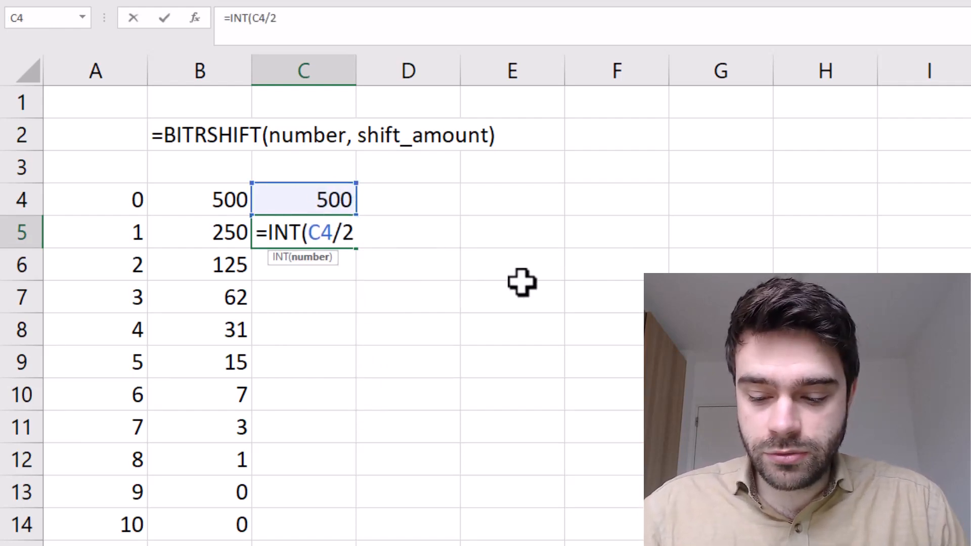
pyautogui.write('^^')
pyautogui.press('BackSpace')
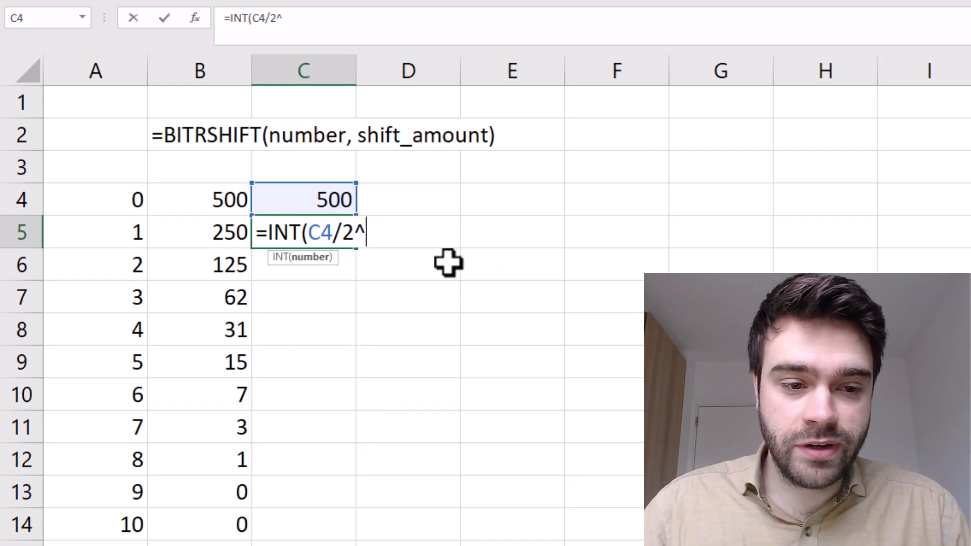
pyautogui.click(89, 232)
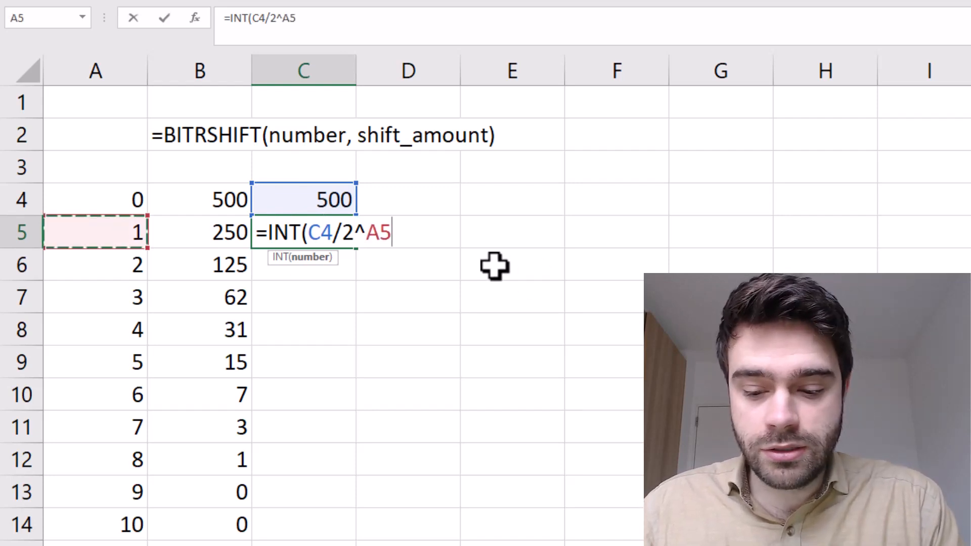
pyautogui.write(')')
pyautogui.press('Return')
# Make the C4 reference in C5's formula absolute, giving =INT($C$4/2^A5), and fill it down to C14
pyautogui.click(352, 237)
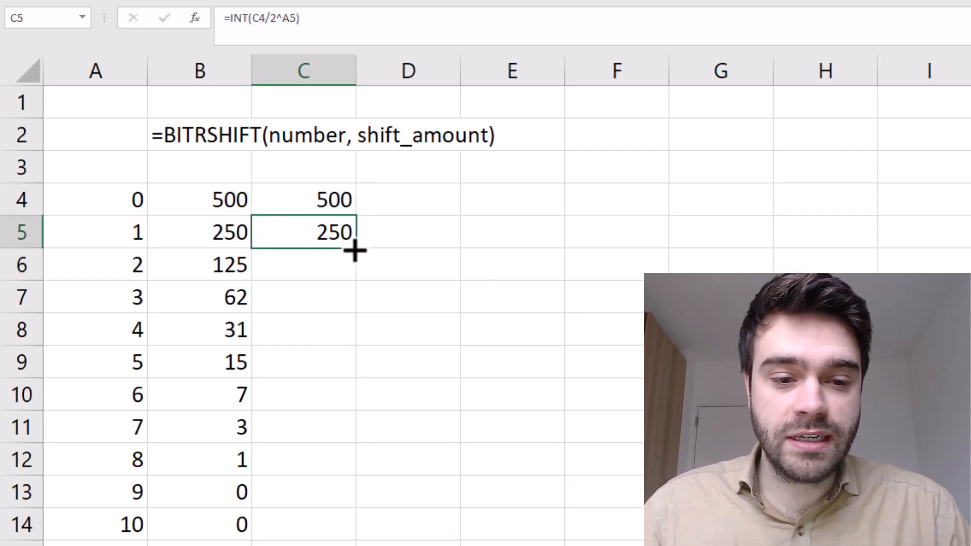
pyautogui.click(262, 22)
pyautogui.press('F4')
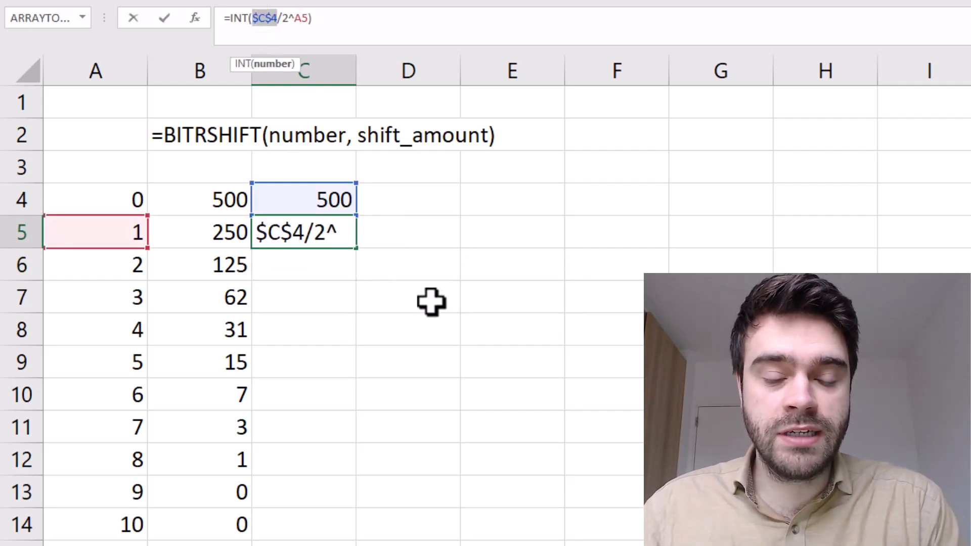
pyautogui.press('Return')
pyautogui.click(351, 238)
pyautogui.doubleClick(356, 249)
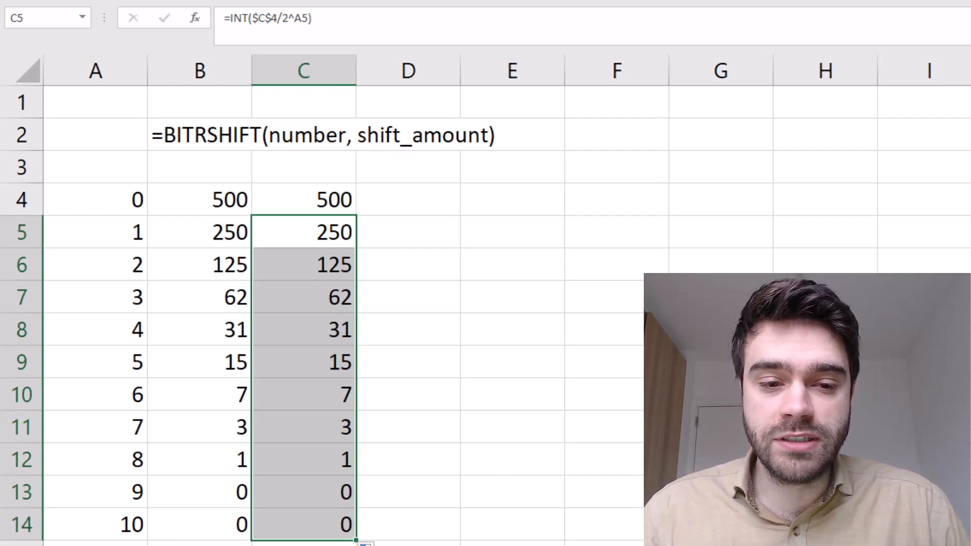
# Convert column C's values to binary by entering =DEC2BIN(C4) in cell D4 and filling it down to D14
pyautogui.click(447, 211)
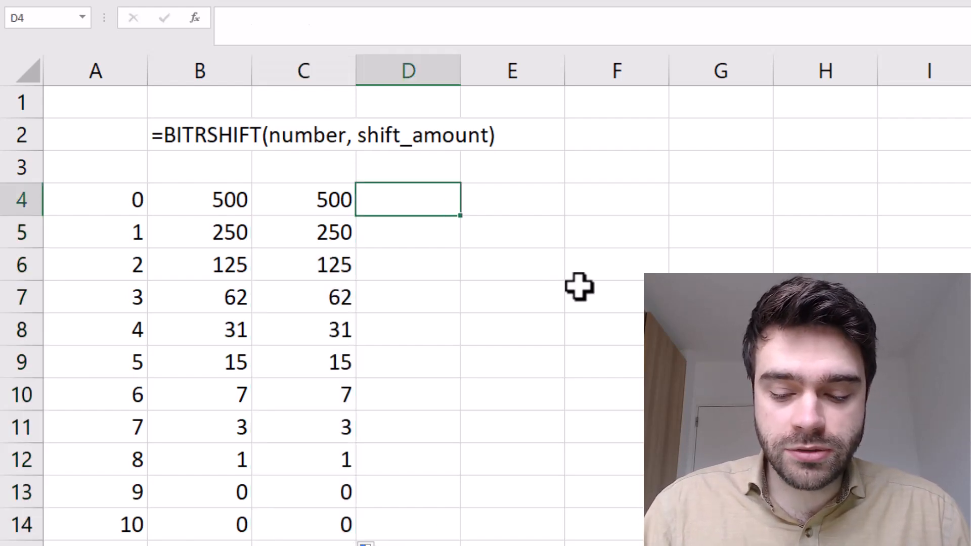
pyautogui.write('=DEC')
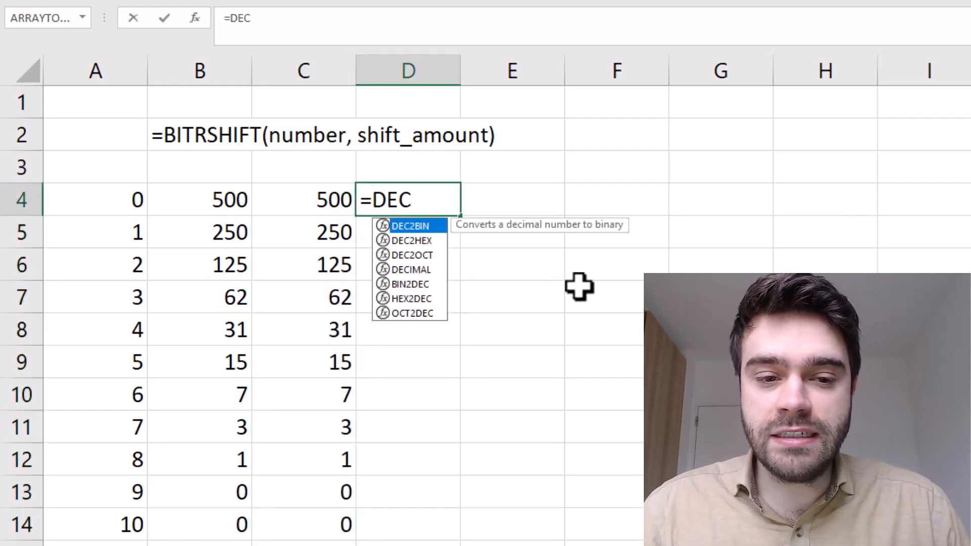
pyautogui.write('2B')
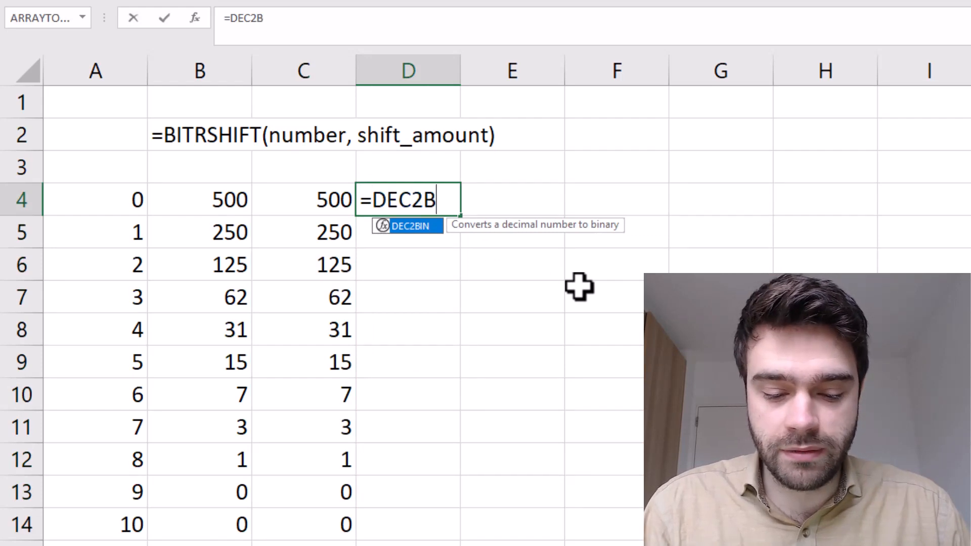
pyautogui.write('IN(')
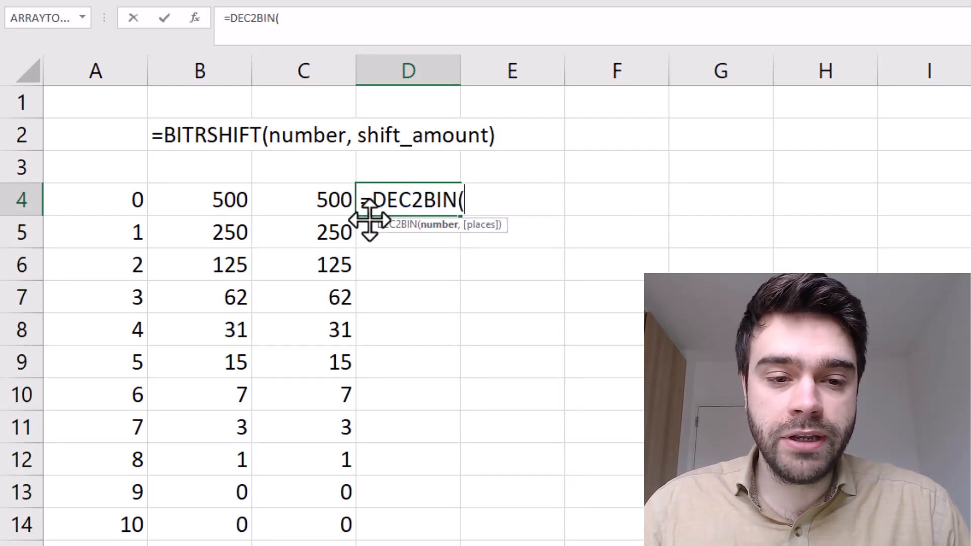
pyautogui.click(336, 199)
pyautogui.press('Return')
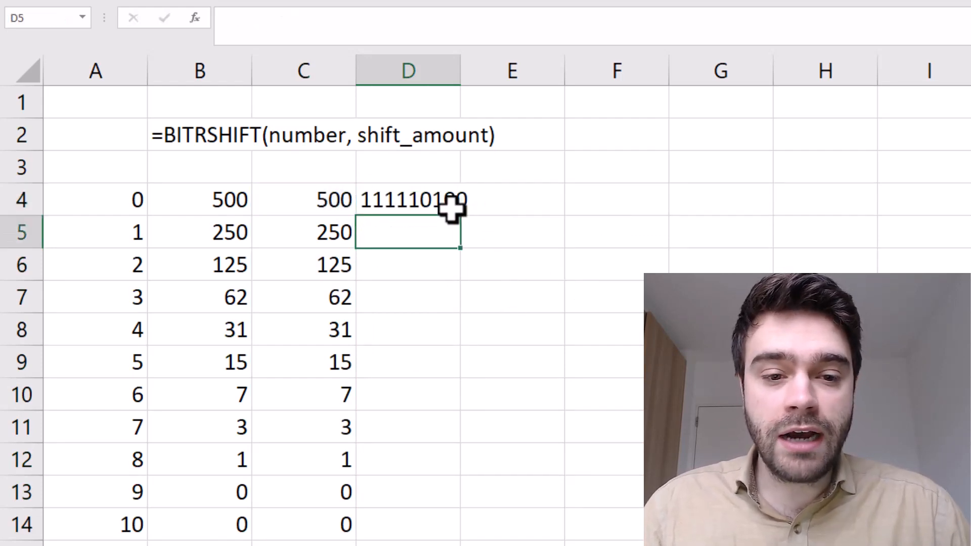
pyautogui.click(452, 208)
pyautogui.doubleClick(460, 217)
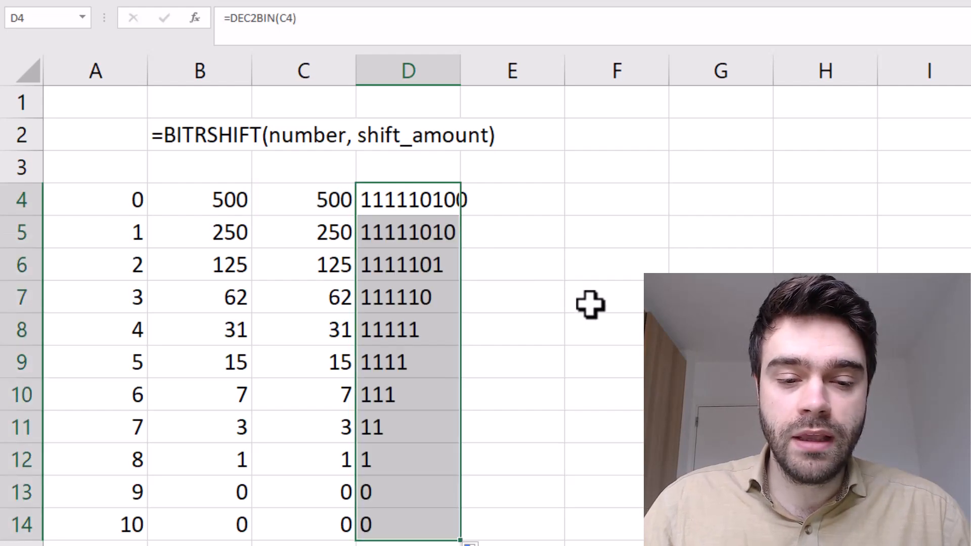
pyautogui.click(590, 304)
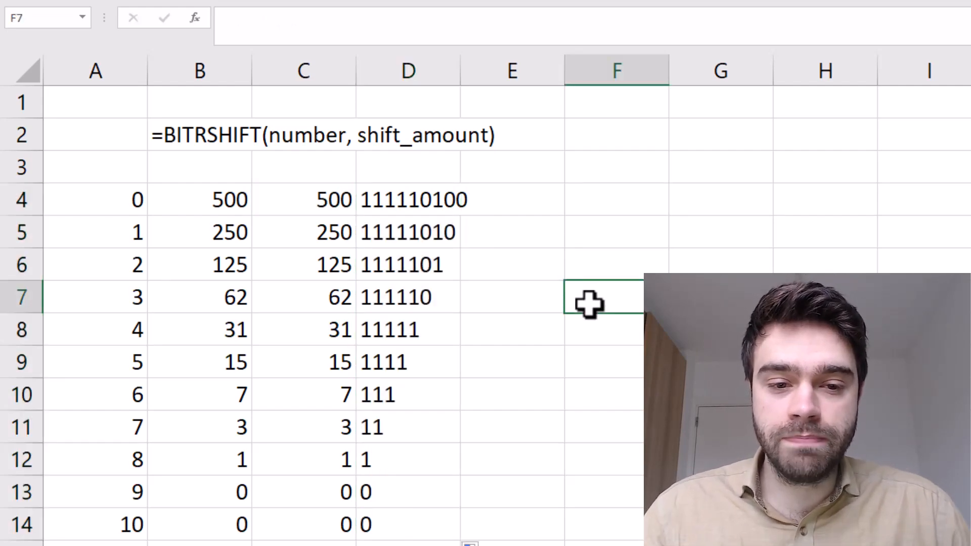
# Add a places argument of 9 to D4's formula, making it =DEC2BIN(C4,9), and fill it down to D14
pyautogui.click(399, 200)
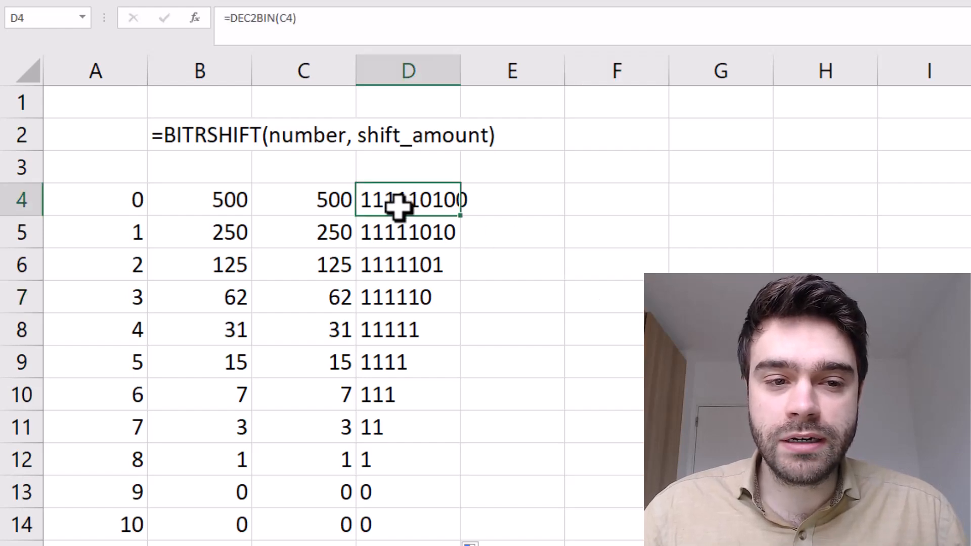
pyautogui.click(292, 18)
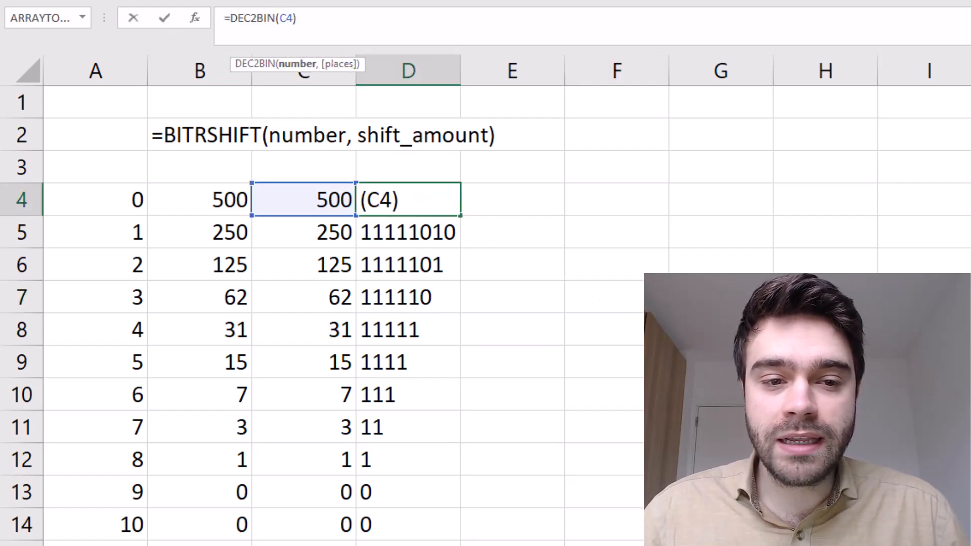
pyautogui.write(',')
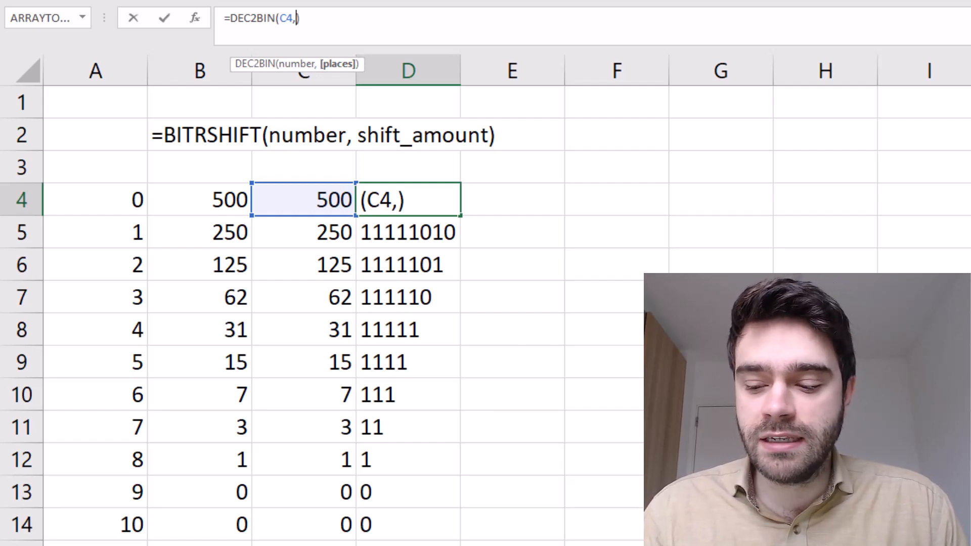
pyautogui.write('9')
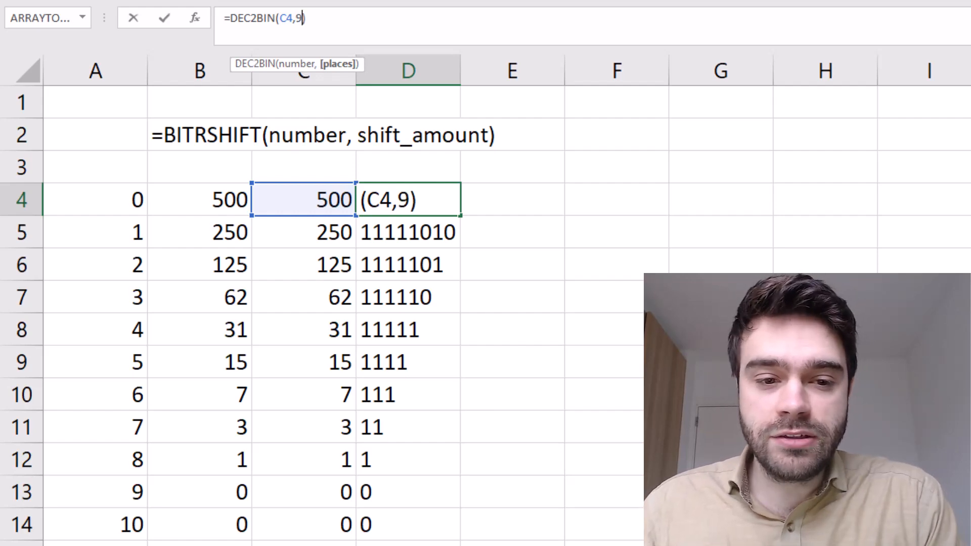
pyautogui.press('Return')
pyautogui.click(448, 198)
pyautogui.doubleClick(459, 215)
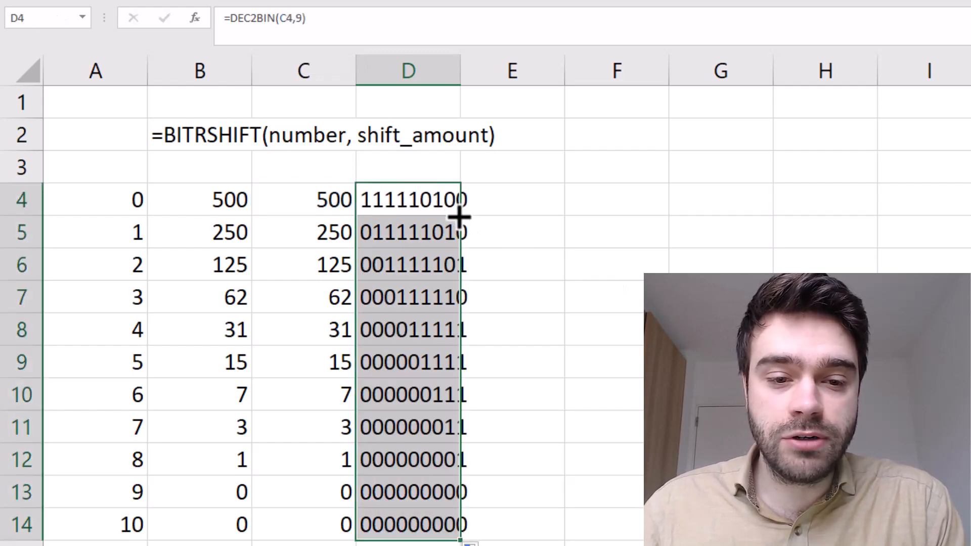
pyautogui.click(598, 365)
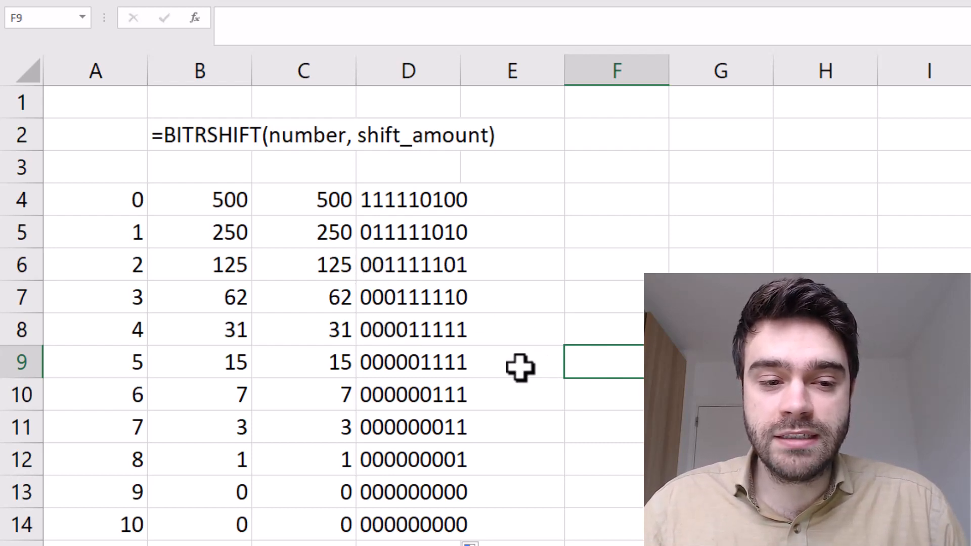
pyautogui.moveTo(121, 205); pyautogui.dragTo(109, 517)
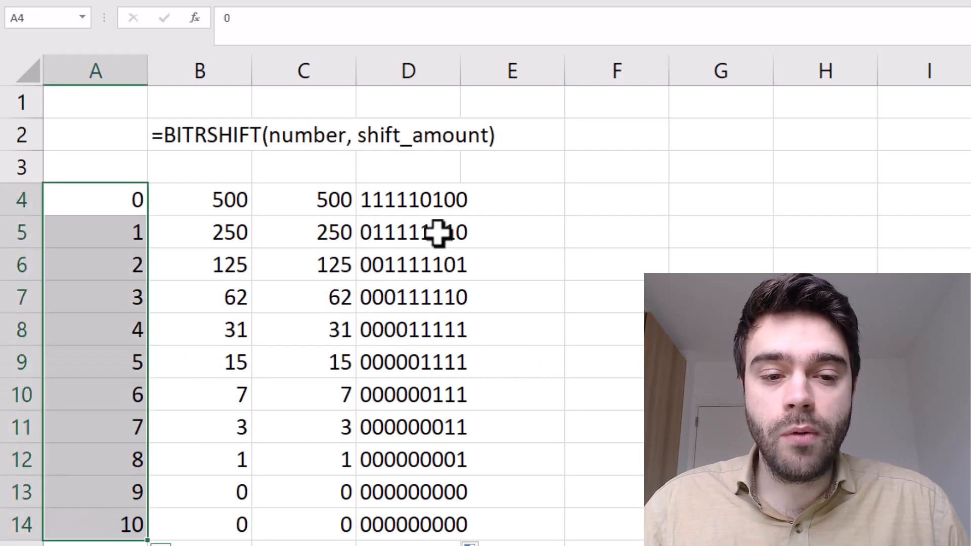
pyautogui.moveTo(433, 199); pyautogui.dragTo(415, 520)
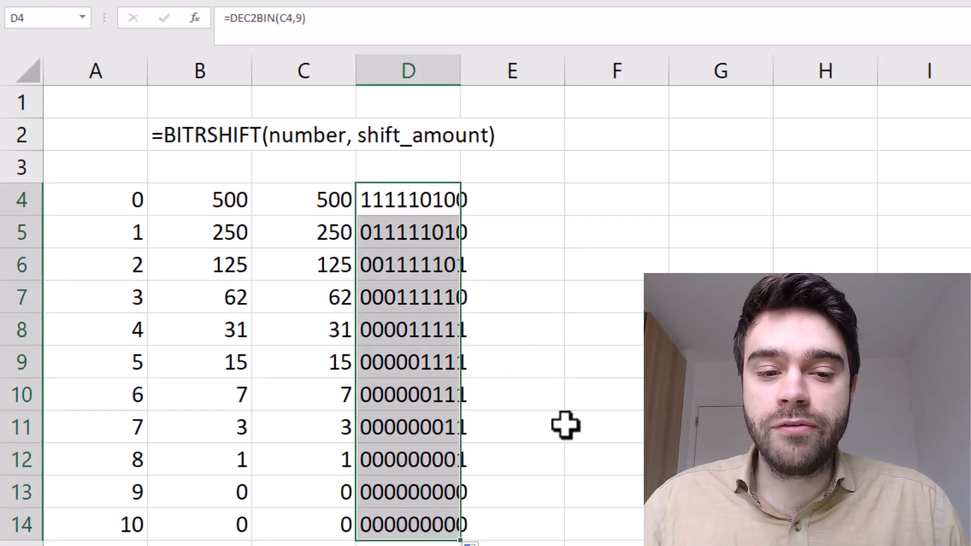
pyautogui.click(565, 424)
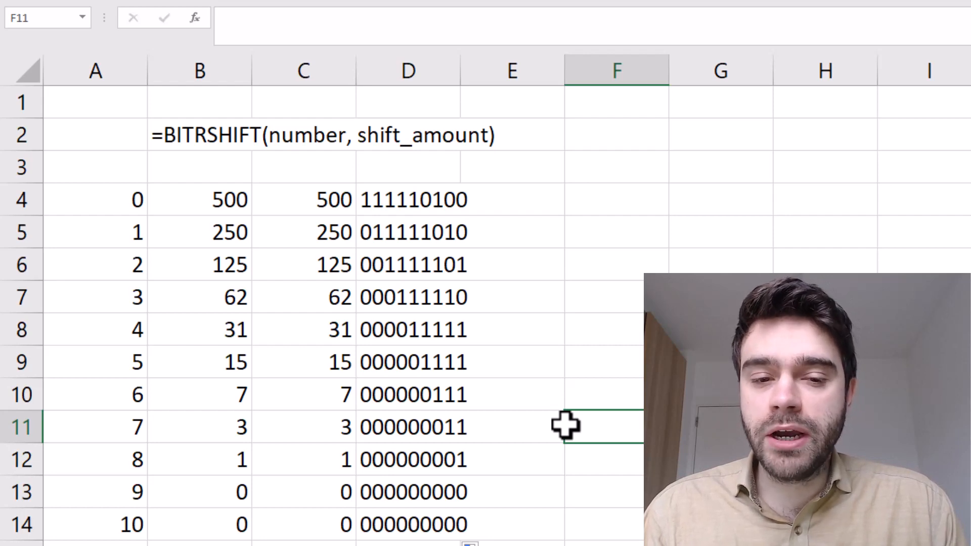
# Enter 12 in cell F4 and convert it to binary in G4 with =DEC2BIN(F4)
pyautogui.click(622, 201)
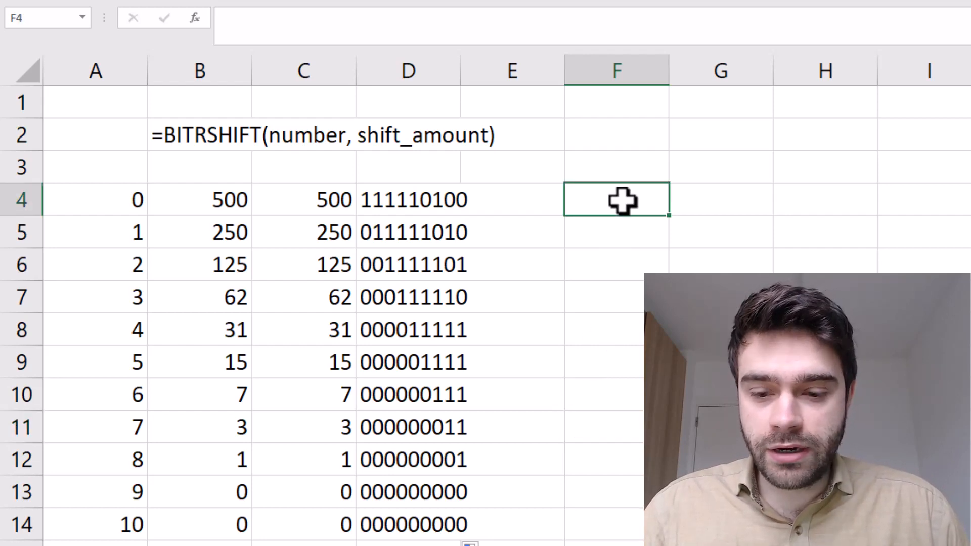
pyautogui.write('12')
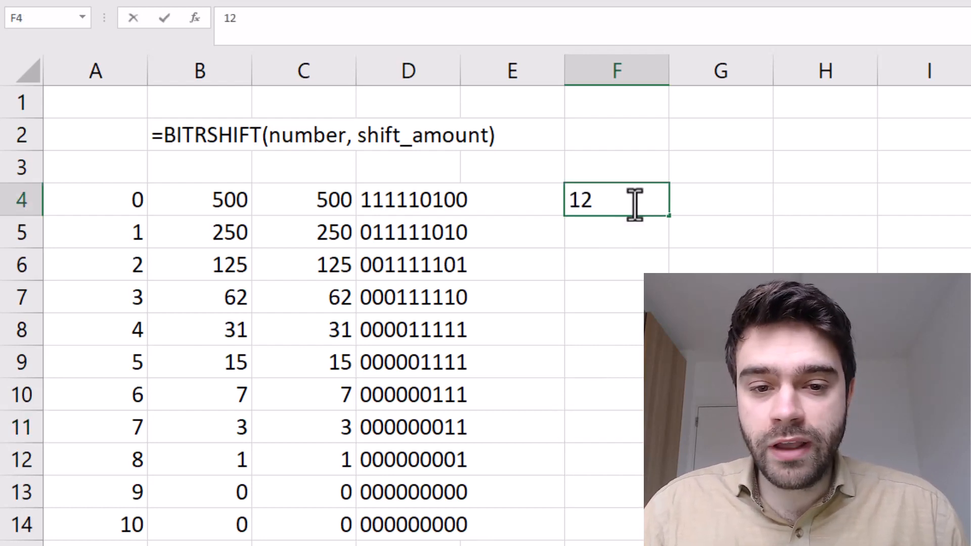
pyautogui.click(728, 206)
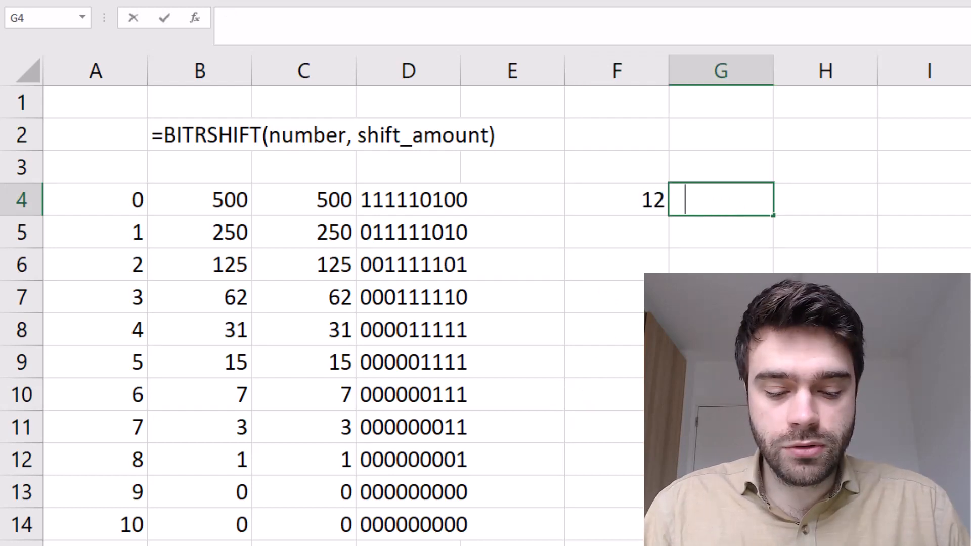
pyautogui.write('=DEC2BIN')
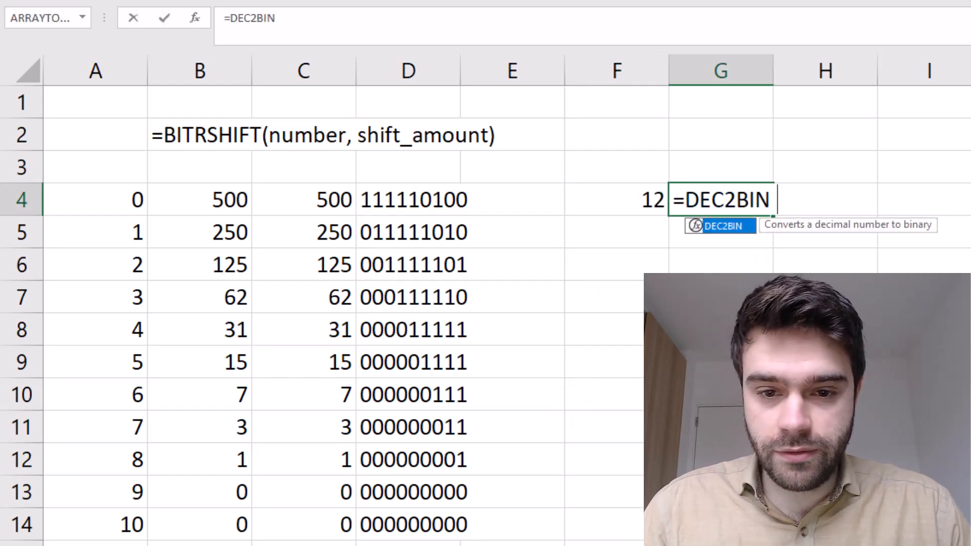
pyautogui.write('(')
pyautogui.click(643, 195)
pyautogui.press('Return')
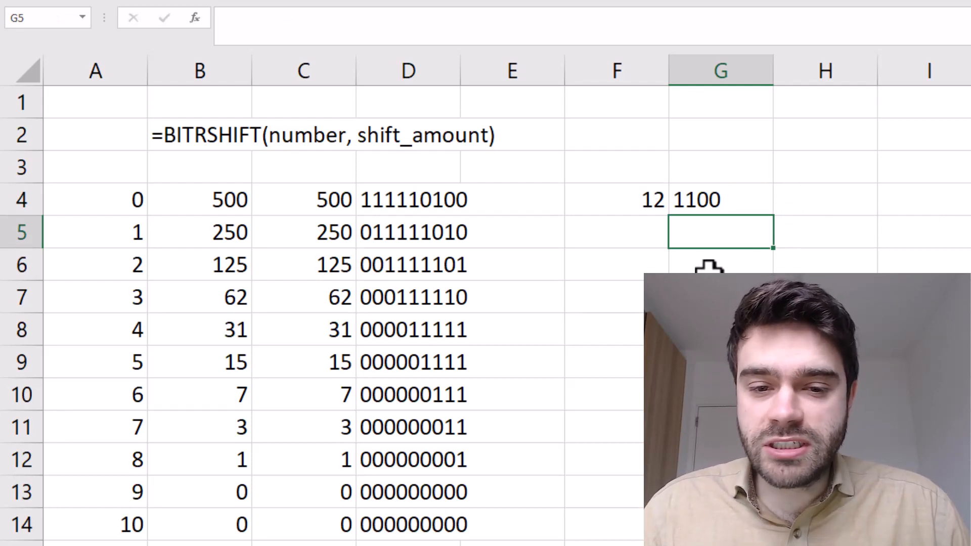
# Enter 1 and 2 in cells F6 and G6, and 10 and 1 in cells F7 and G7 beneath them
pyautogui.click(657, 271)
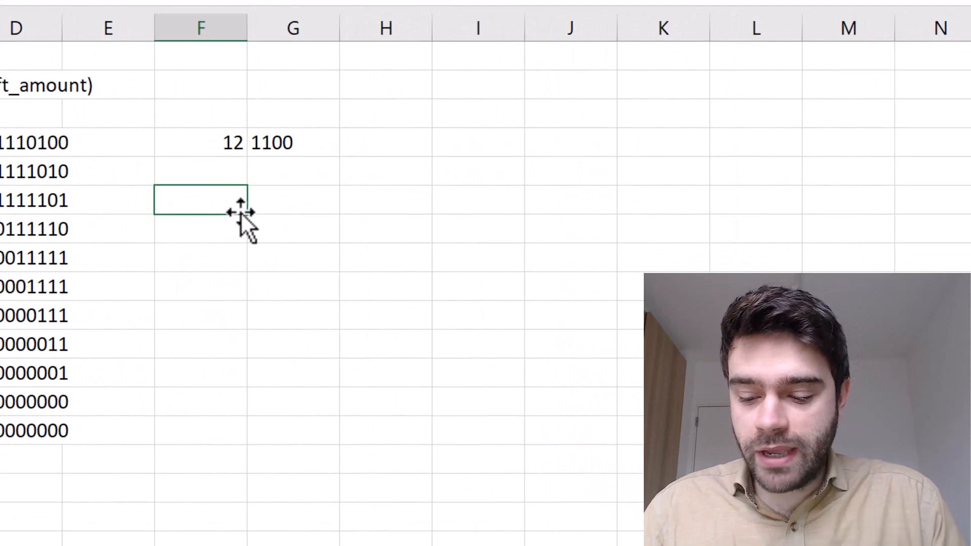
pyautogui.write('1')
pyautogui.press('Tab')
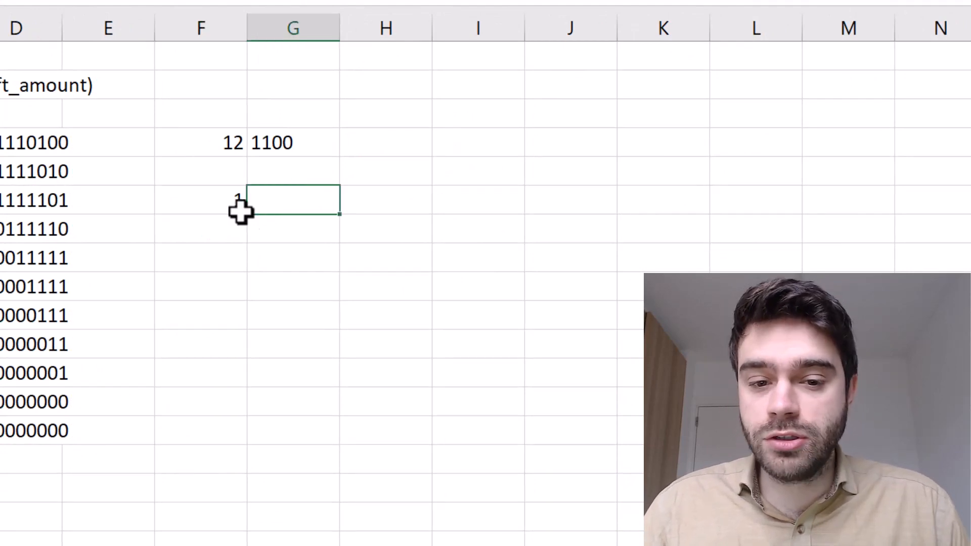
pyautogui.write('2')
pyautogui.press('Tab')
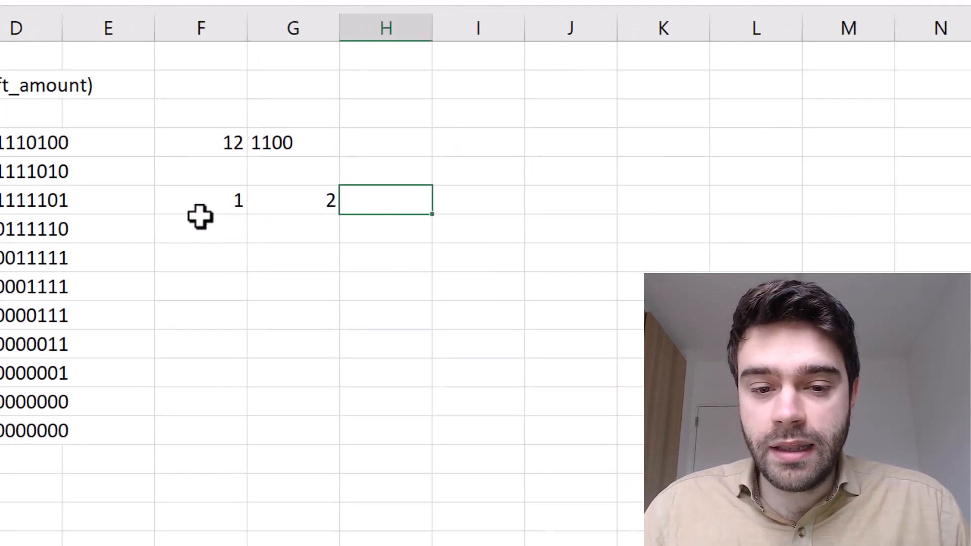
pyautogui.click(229, 240)
pyautogui.click(275, 234)
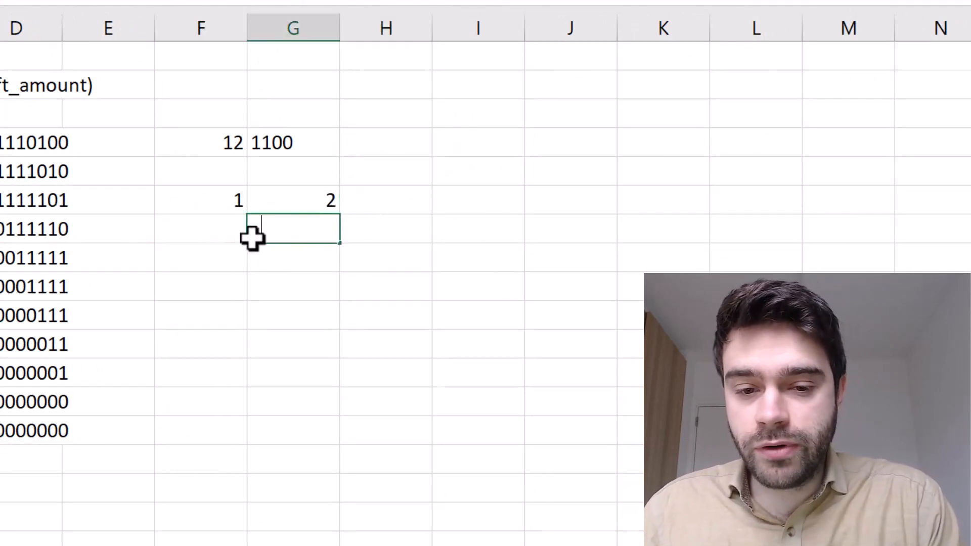
pyautogui.write('1')
pyautogui.click(235, 226)
pyautogui.write('10')
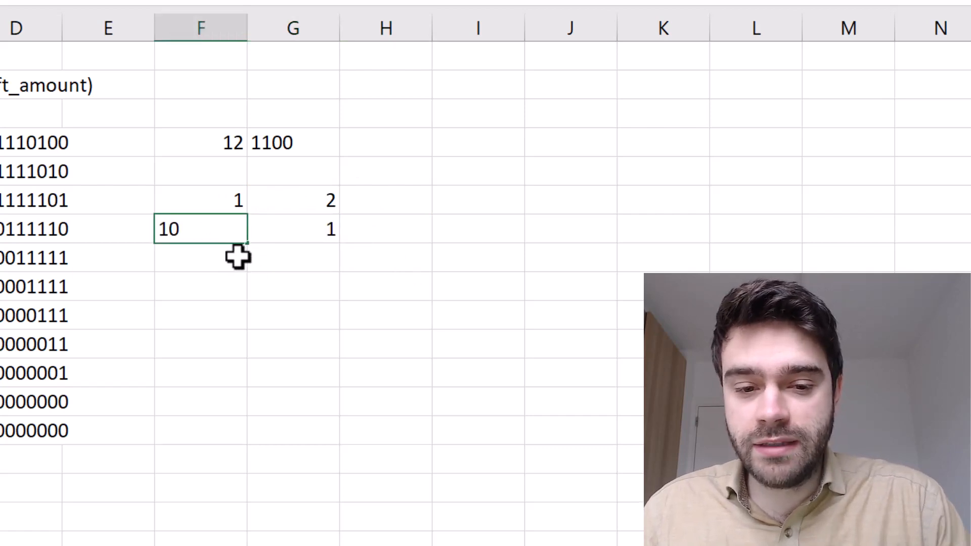
# Multiply each decimal digit by its place value with =F6*F7 in cell F8, and fill the formula across to G8
pyautogui.click(238, 257)
pyautogui.write('=')
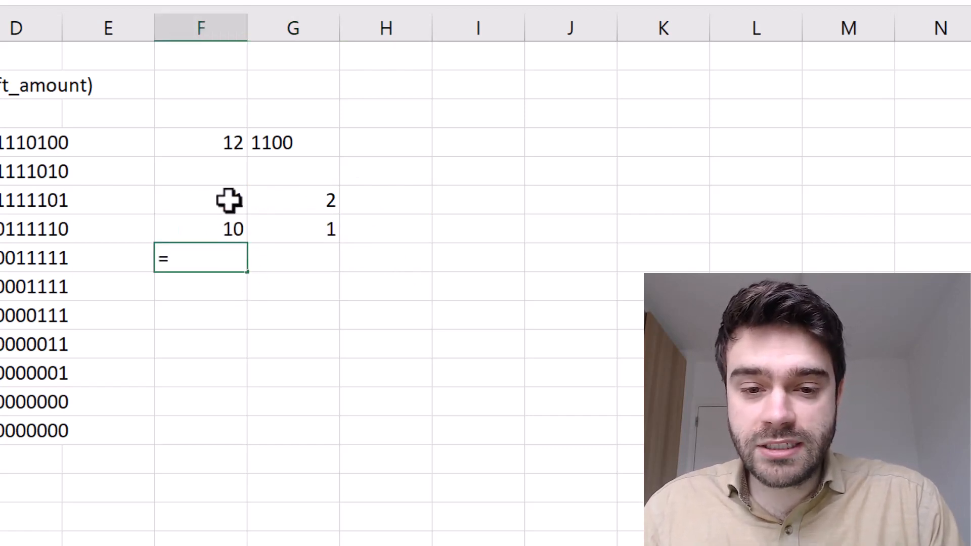
pyautogui.click(227, 201)
pyautogui.write('*')
pyautogui.click(226, 232)
pyautogui.press('Return')
pyautogui.click(239, 264)
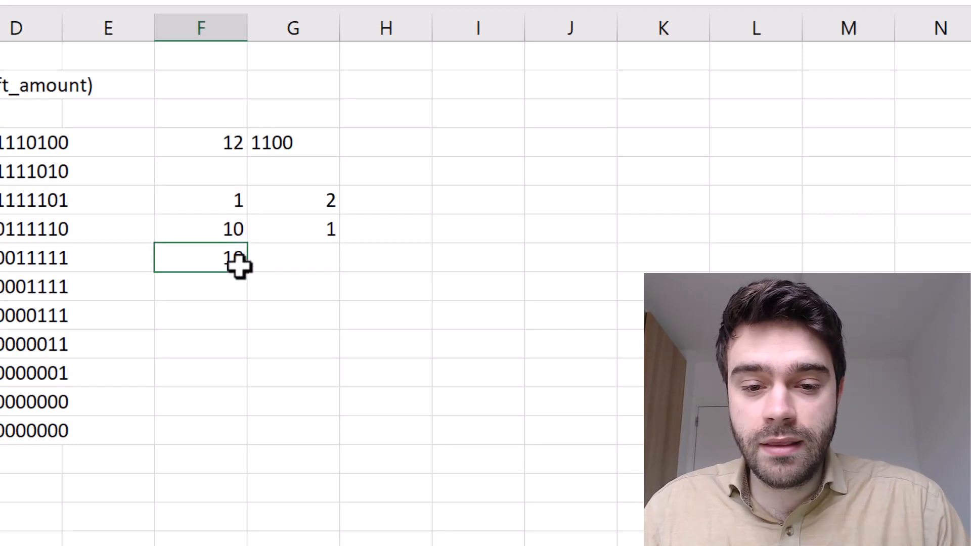
pyautogui.moveTo(248, 272); pyautogui.dragTo(331, 276)
# Add the two decimal products in cell H8 with the formula =F8+G8
pyautogui.click(385, 259)
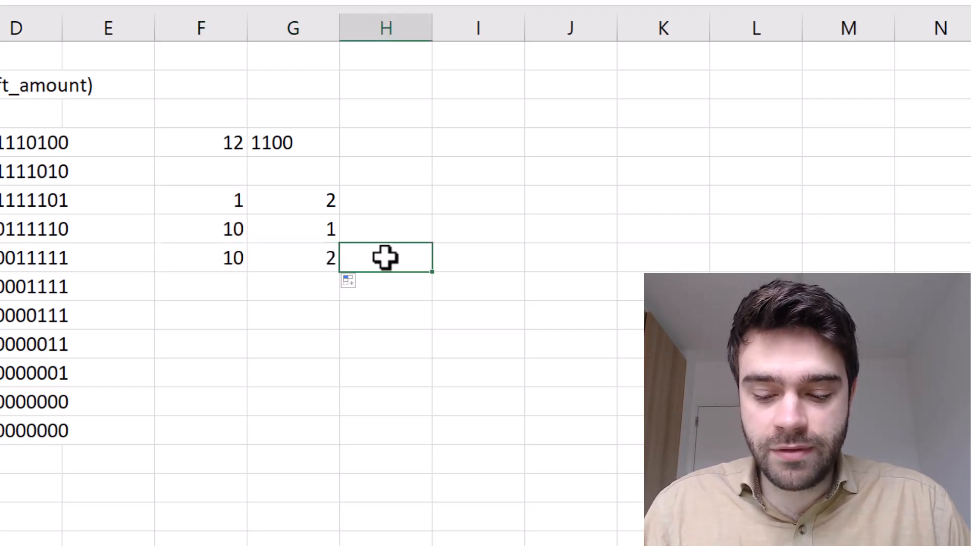
pyautogui.write('=')
pyautogui.click(236, 258)
pyautogui.write('+')
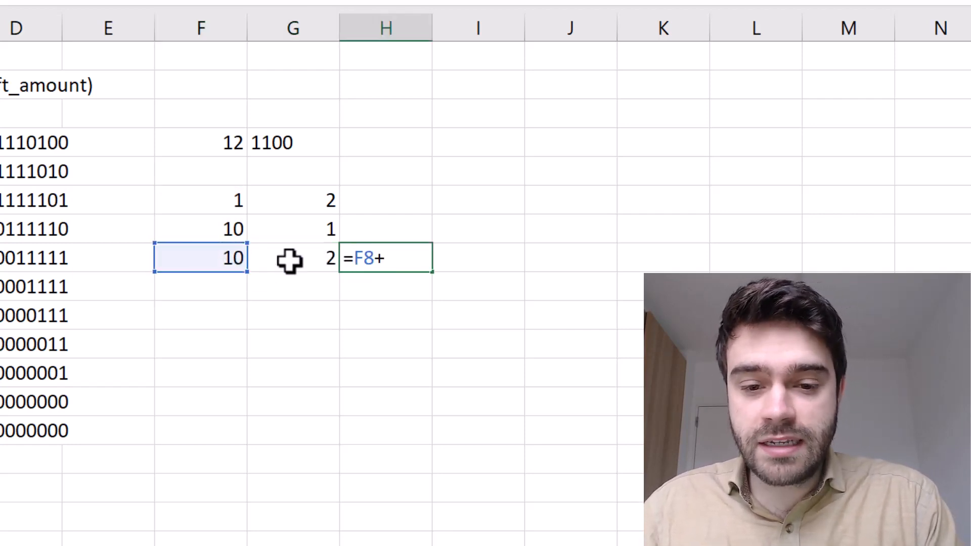
pyautogui.click(288, 259)
pyautogui.press('Return')
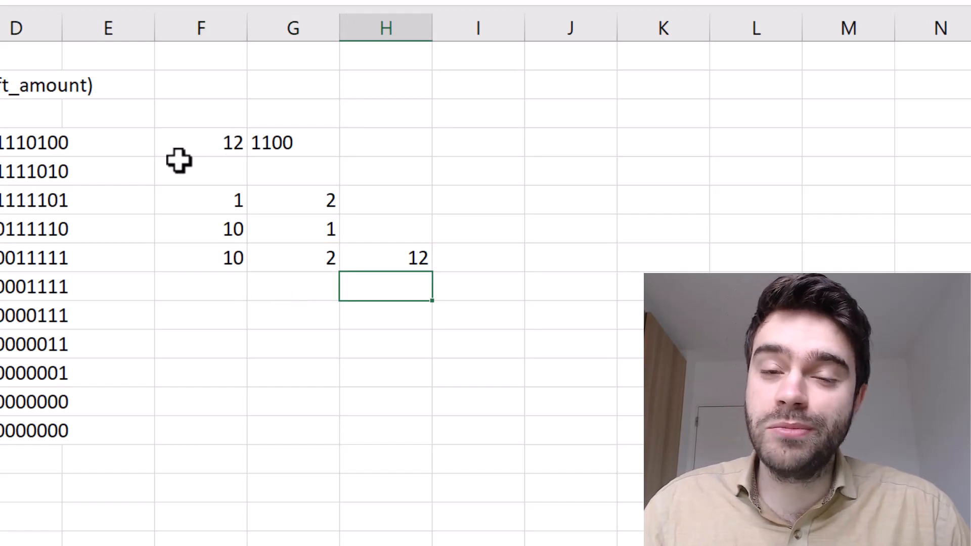
# Enter the binary digits 1, 1, 0 and 0 in cells F10 through I10
pyautogui.click(225, 313)
pyautogui.write('1')
pyautogui.press('Tab')
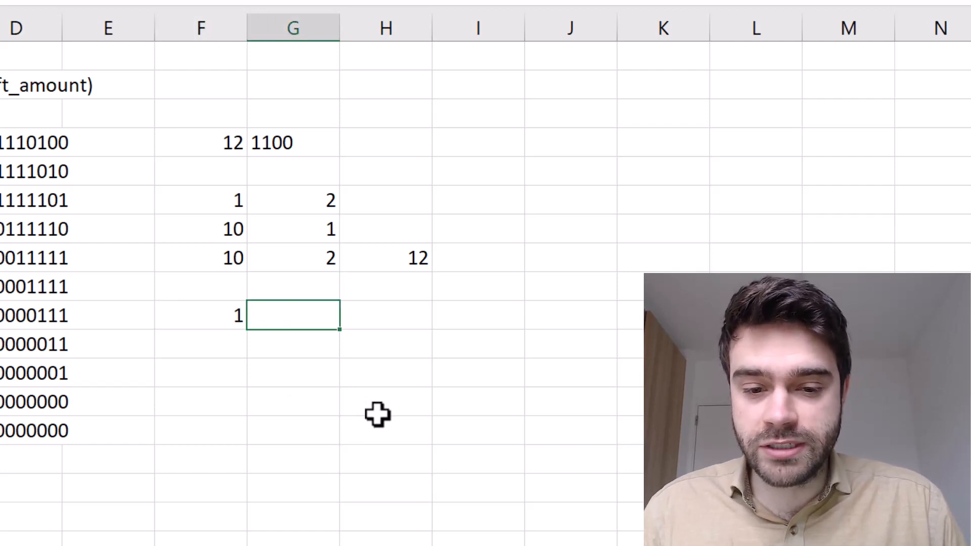
pyautogui.write('1')
pyautogui.press('Tab')
pyautogui.write('0')
pyautogui.press('Tab')
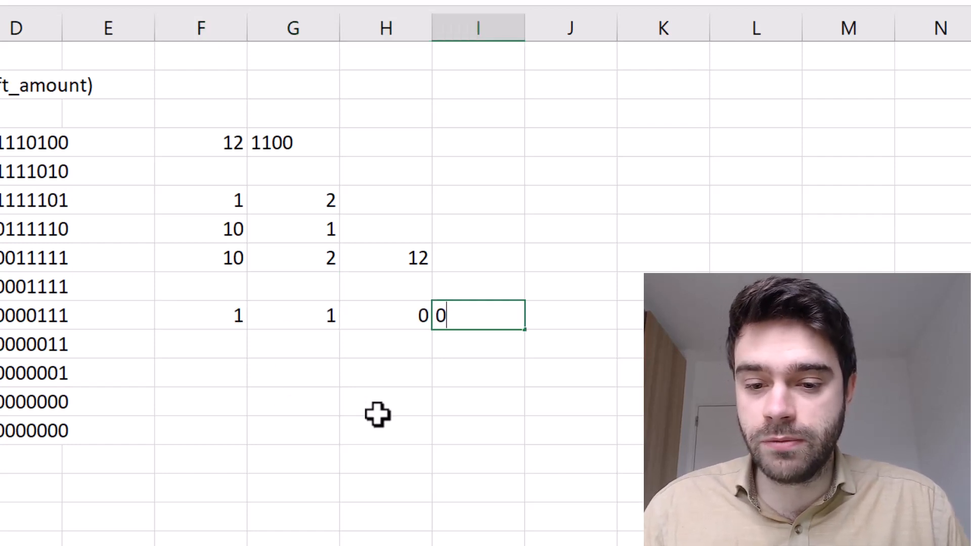
pyautogui.write('0')
pyautogui.press('Tab')
# Enter the binary place values 8, 4, 2 and 1 in cells F11 through I11, beneath the digits
pyautogui.click(468, 353)
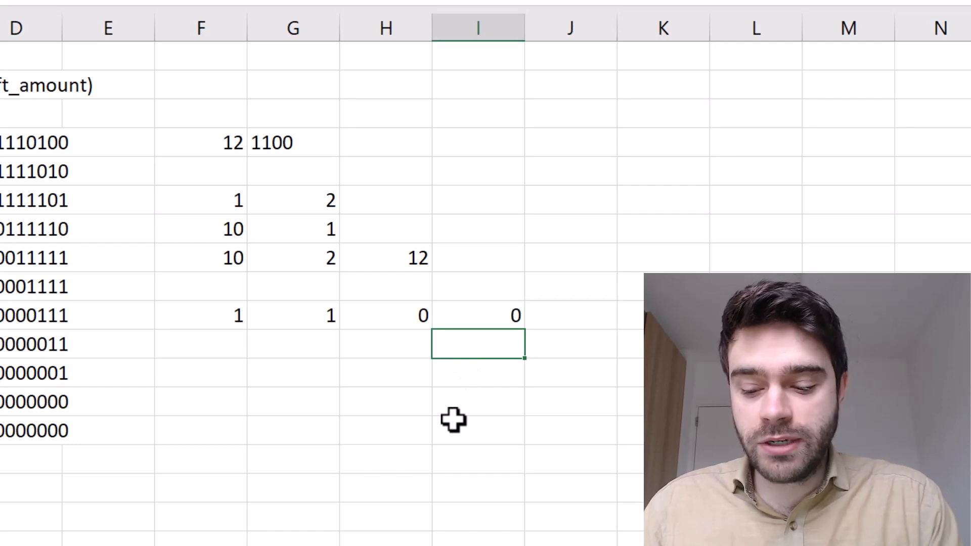
pyautogui.write('1')
pyautogui.click(405, 349)
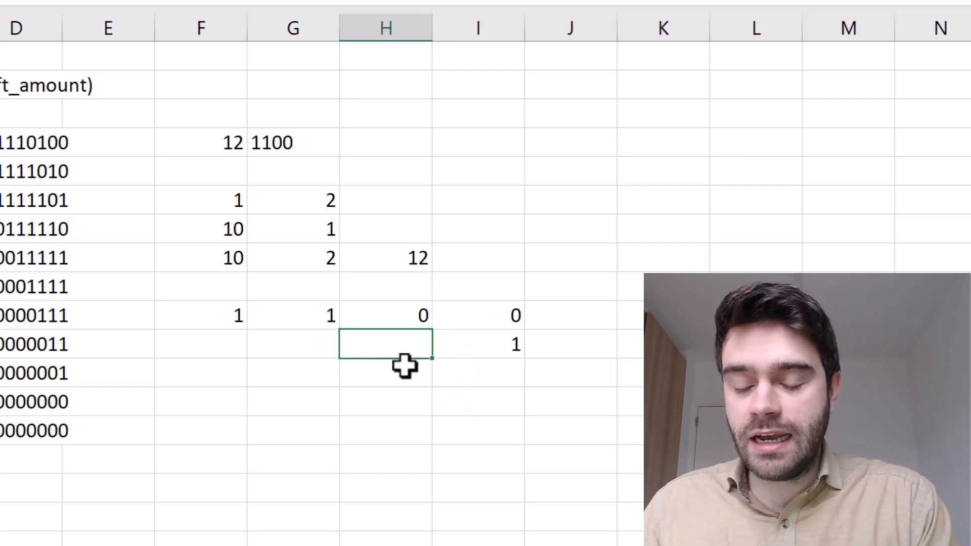
pyautogui.write('2')
pyautogui.click(289, 342)
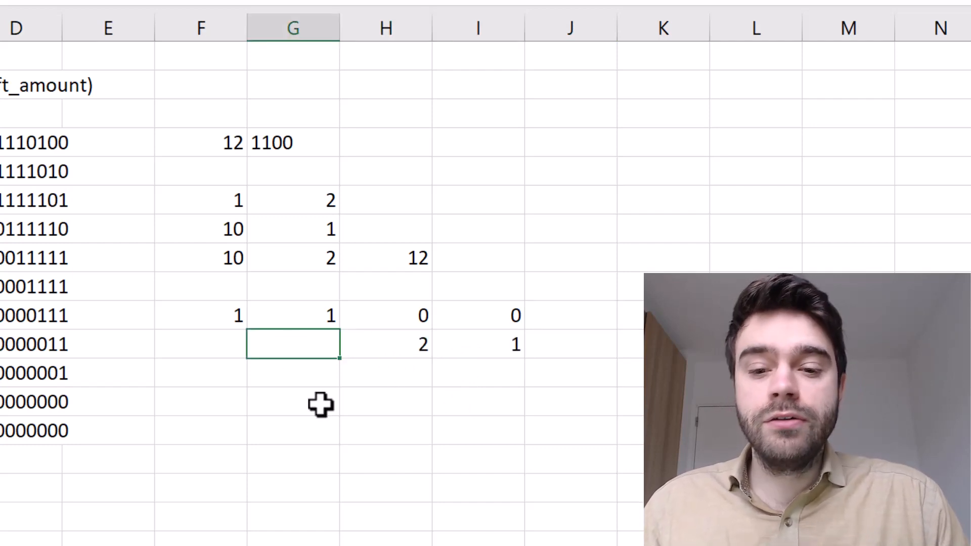
pyautogui.write('4')
pyautogui.click(226, 352)
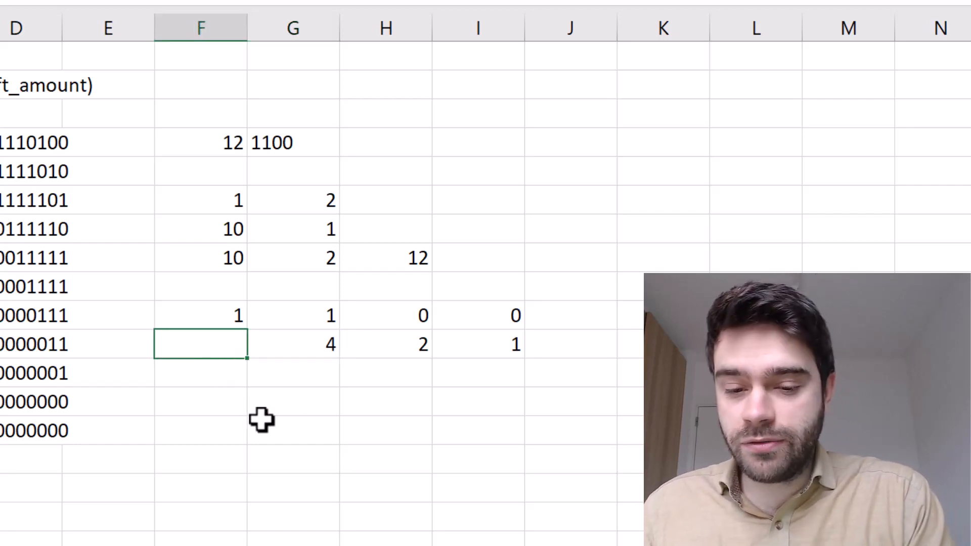
pyautogui.write('8')
pyautogui.press('Return')
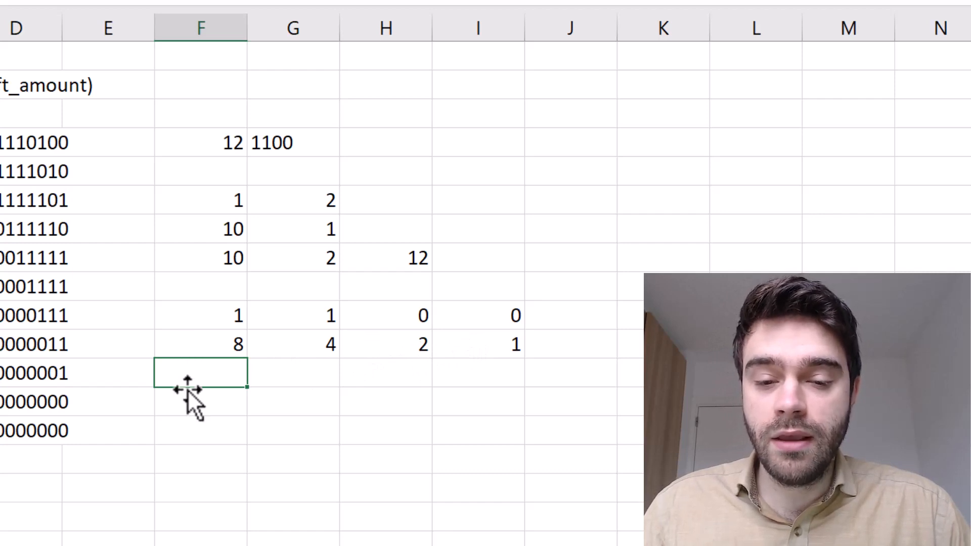
# Multiply each binary digit by its place value with =F10*F11 in cell F12, and fill the formula across to I12
pyautogui.click(287, 235)
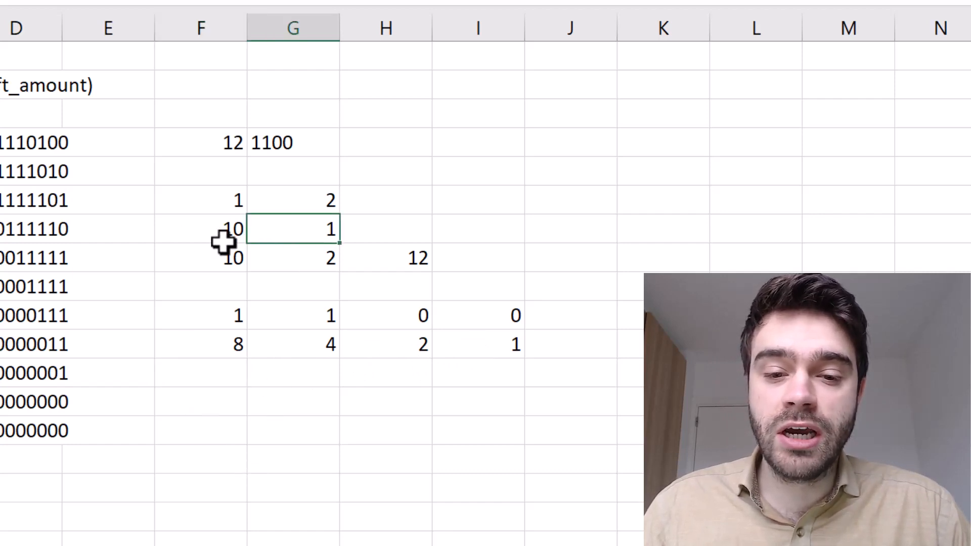
pyautogui.click(182, 239)
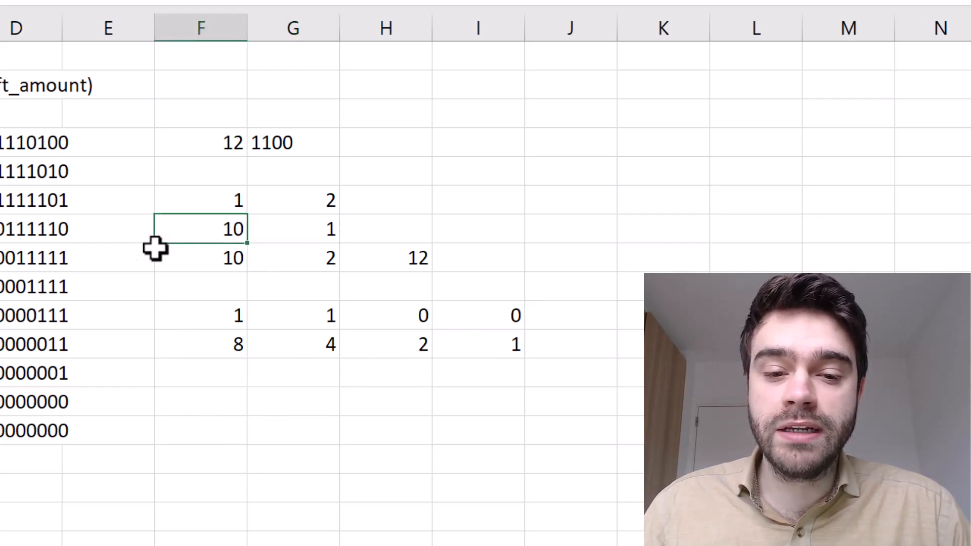
pyautogui.click(221, 378)
pyautogui.write('=')
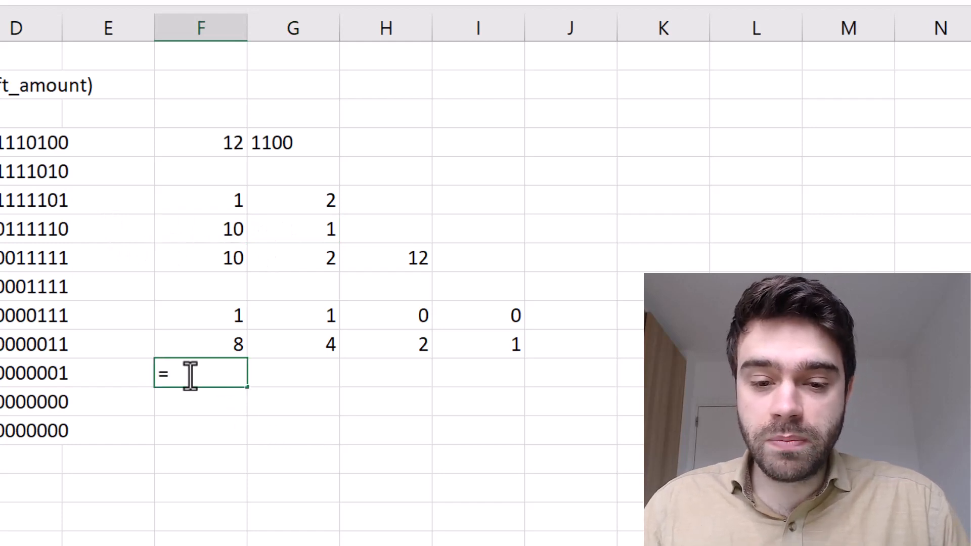
pyautogui.click(201, 314)
pyautogui.write('*')
pyautogui.click(205, 342)
pyautogui.press('Return')
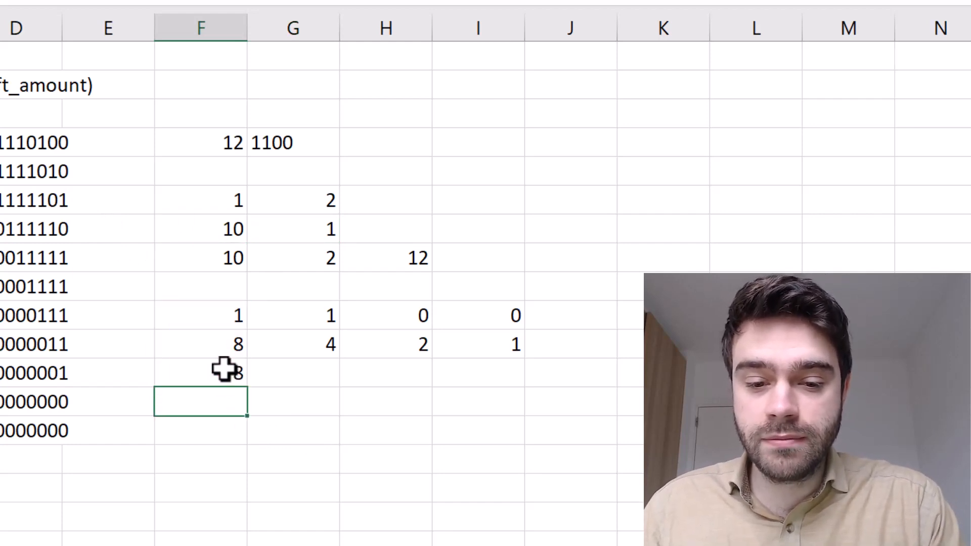
pyautogui.click(236, 377)
pyautogui.moveTo(248, 386); pyautogui.dragTo(540, 403)
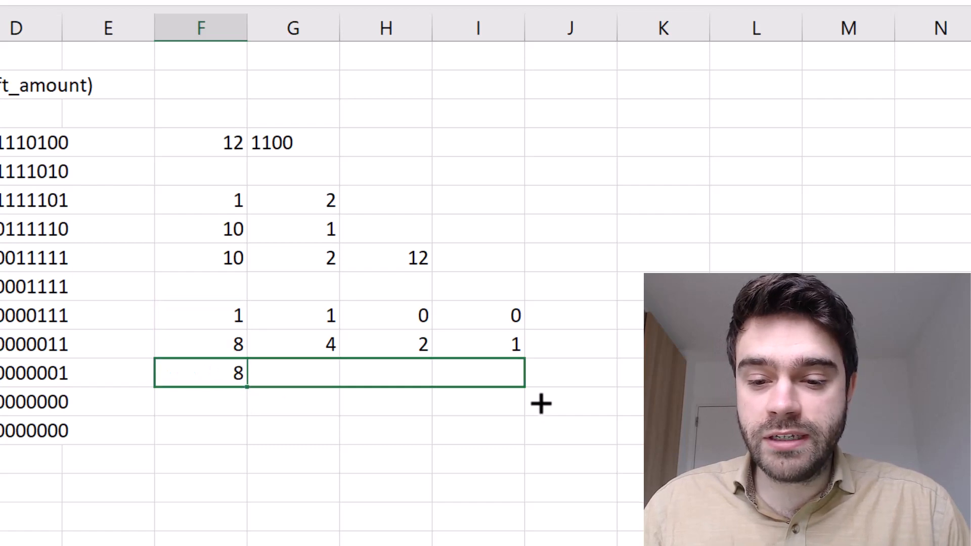
# Total the products F12:I12 in cell J12 with a SUM formula
pyautogui.click(556, 379)
pyautogui.write('=SUM(')
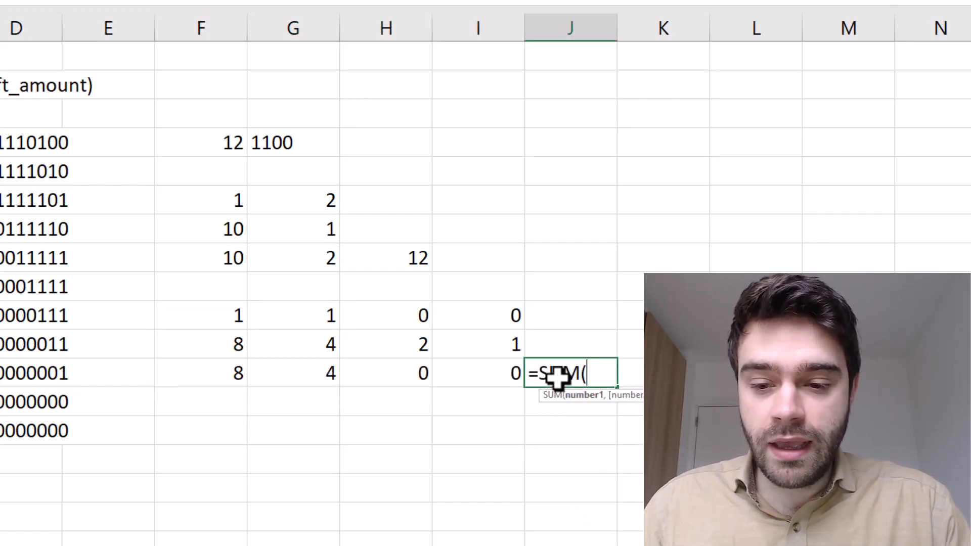
pyautogui.moveTo(496, 373); pyautogui.dragTo(215, 375)
pyautogui.press('Return')
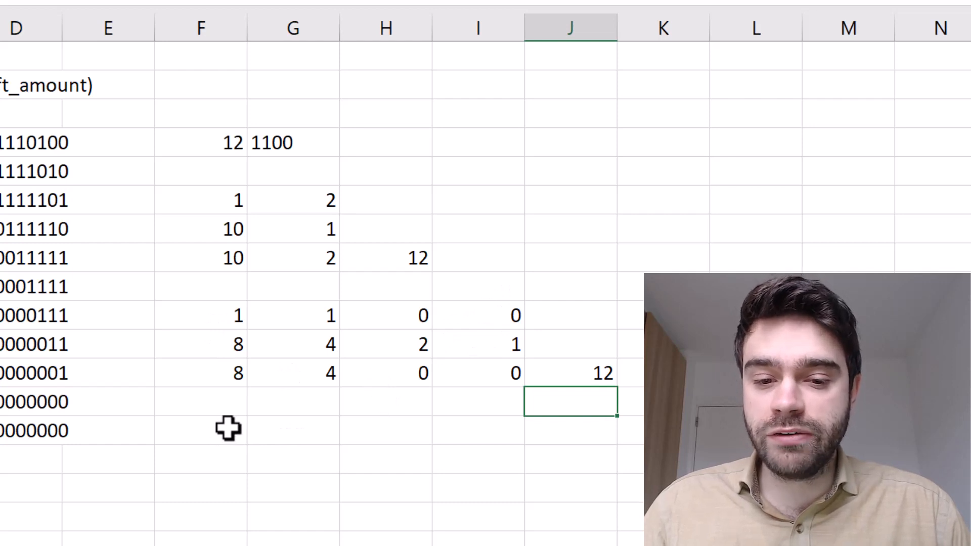
# Enter the right-shifted binary digits 0, 1, 1 and 0 in cells F14 through I14
pyautogui.click(200, 428)
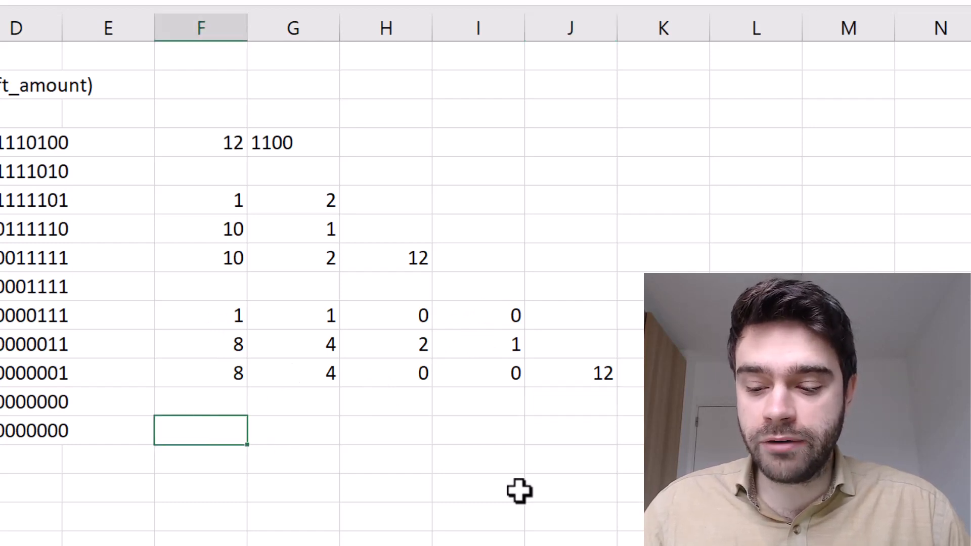
pyautogui.write('0')
pyautogui.press('Tab')
pyautogui.write('1')
pyautogui.press('Tab')
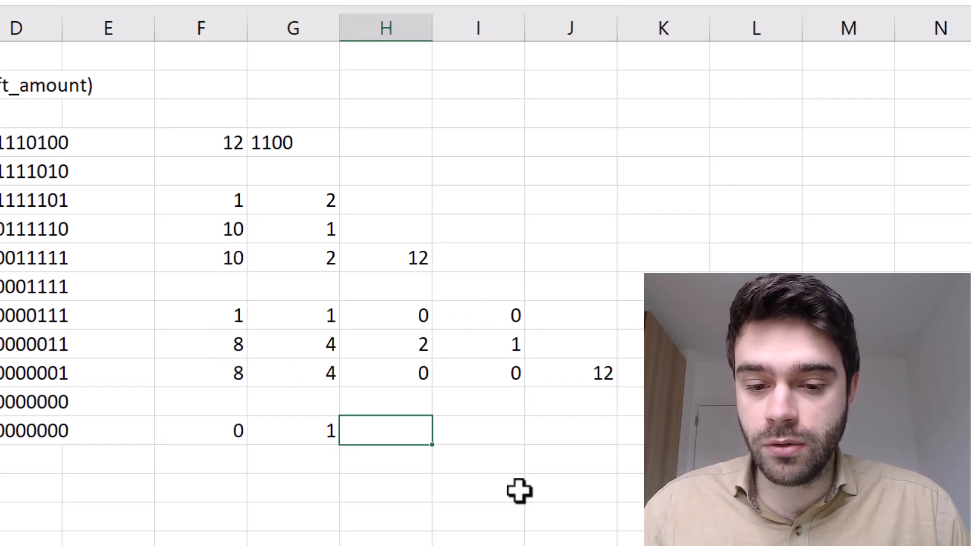
pyautogui.write('1')
pyautogui.press('Tab')
pyautogui.write('0')
pyautogui.press('Tab')
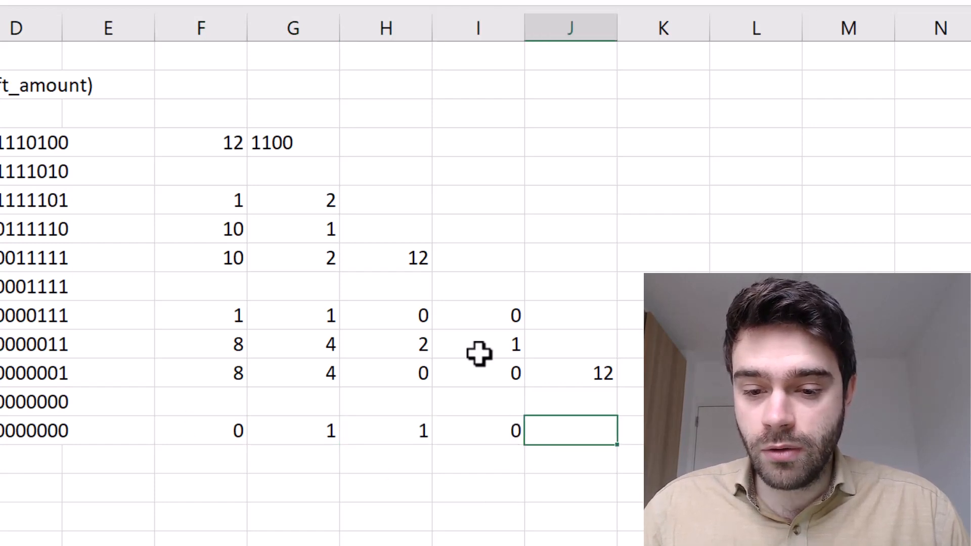
# Copy the place values from F11:I11 into F15:I15, beneath the shifted digits
pyautogui.moveTo(477, 353); pyautogui.dragTo(235, 356)
pyautogui.hotkey('ctrl', 'c')
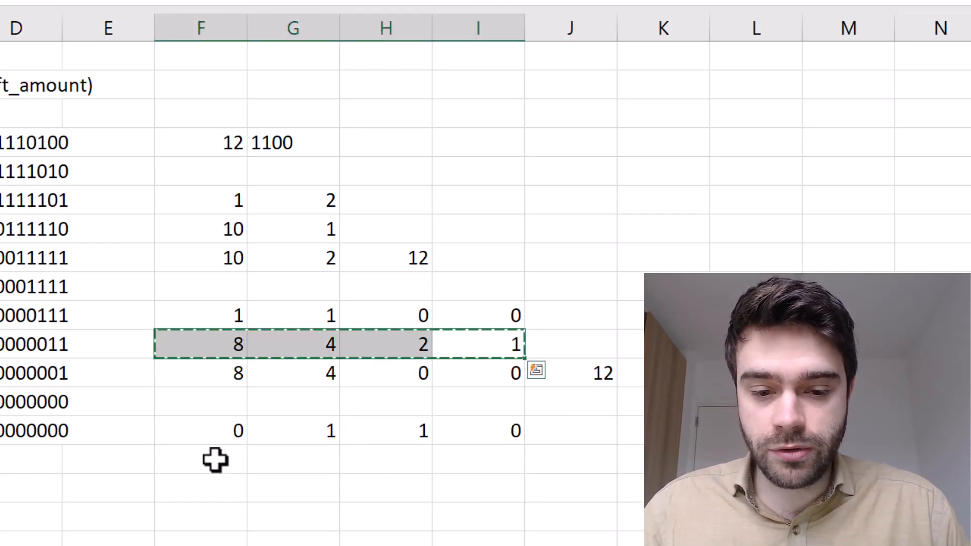
pyautogui.click(217, 459)
pyautogui.hotkey('ctrl', 'v')
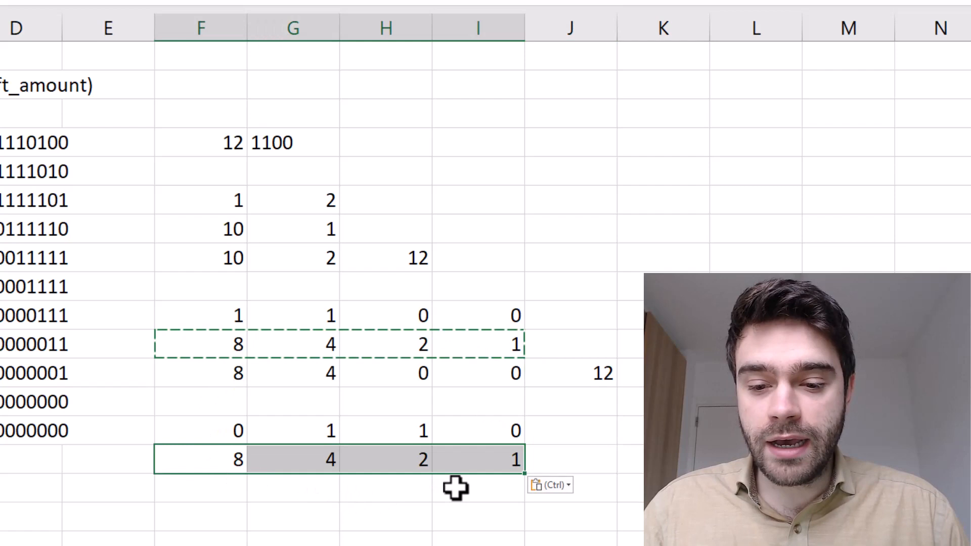
# Multiply each shifted digit by its place value with =F14*F15 in cell F16, and fill the formula across to I16
pyautogui.click(216, 487)
pyautogui.write('=')
pyautogui.click(223, 430)
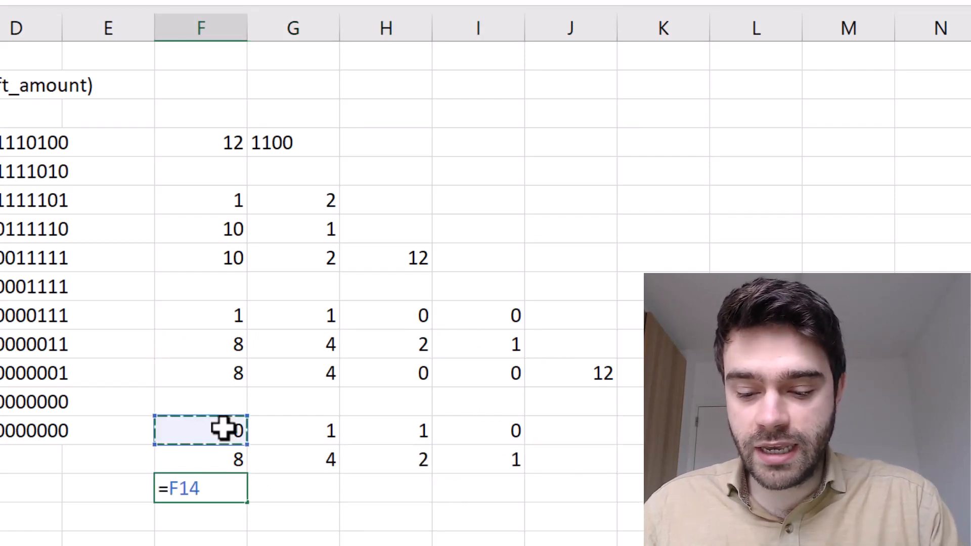
pyautogui.write('*')
pyautogui.click(225, 459)
pyautogui.press('Escape')
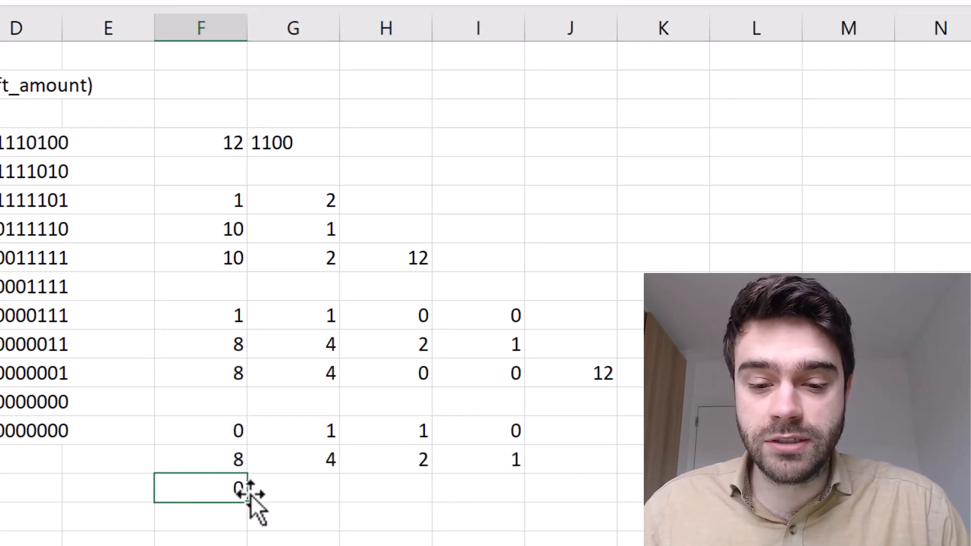
pyautogui.moveTo(248, 503); pyautogui.dragTo(505, 502)
# Total the shifted products F16:I16 in cell J16 with a SUM formula
pyautogui.click(589, 493)
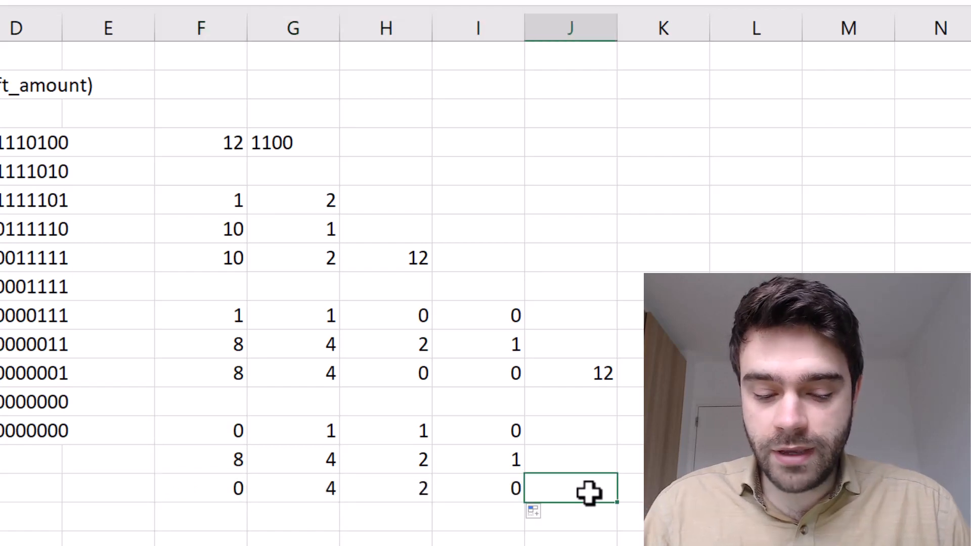
pyautogui.write('=SUM(')
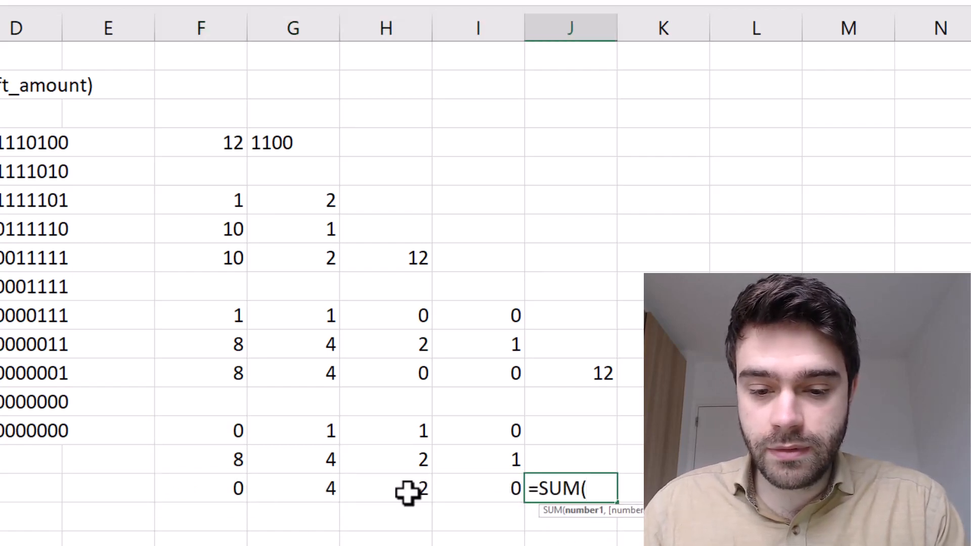
pyautogui.moveTo(505, 493); pyautogui.dragTo(234, 494)
pyautogui.press('Return')
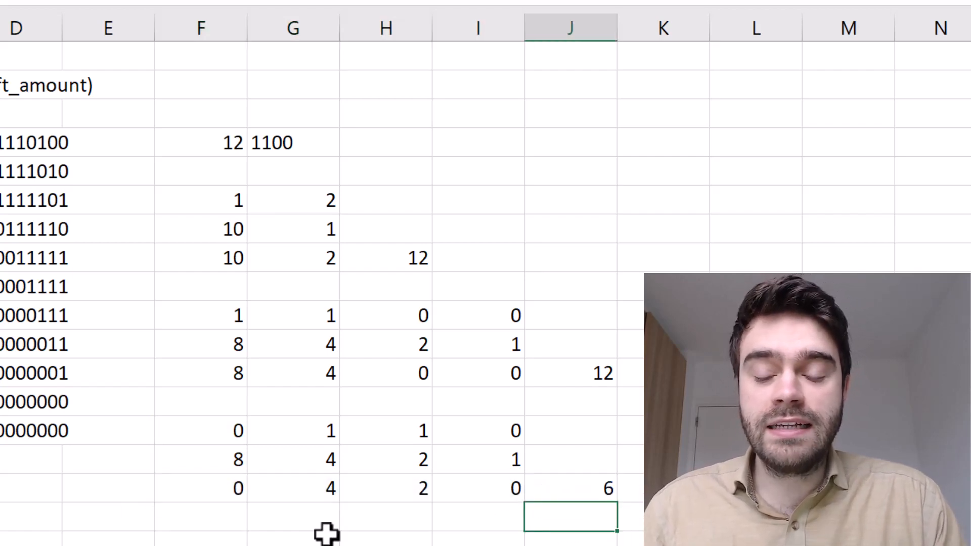
# Compare the totals in J12 and J16, and examine the leading shifted digits and their place values in F14:G15
pyautogui.click(607, 377)
pyautogui.click(611, 495)
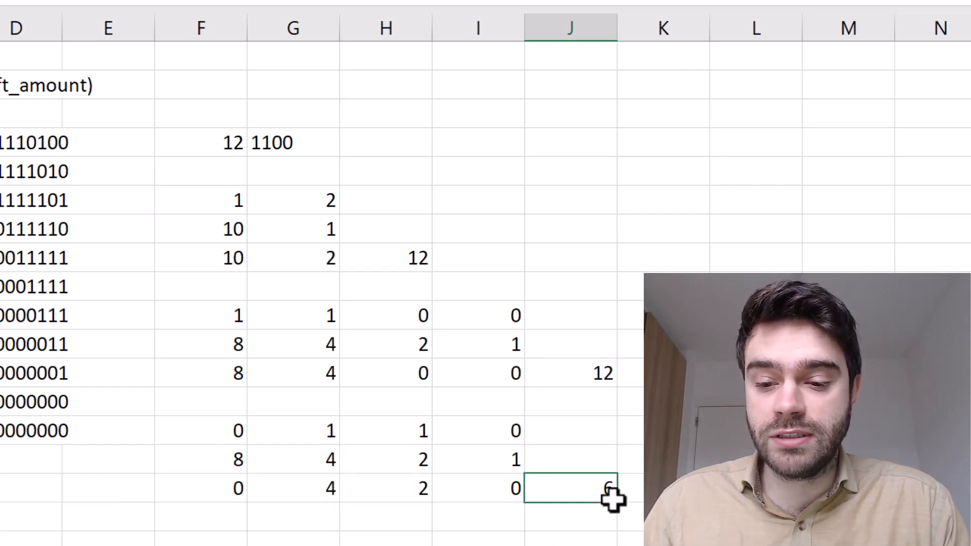
pyautogui.click(664, 493)
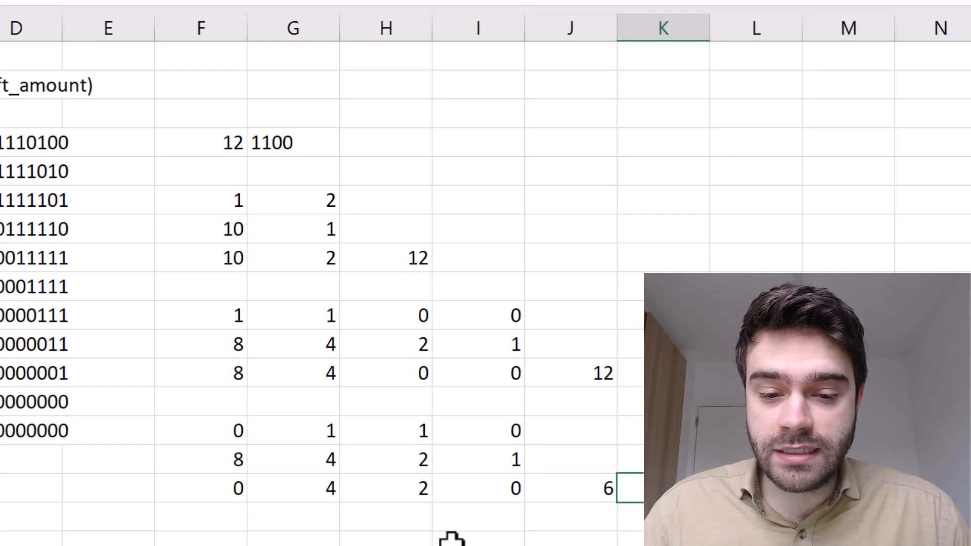
pyautogui.moveTo(210, 429); pyautogui.dragTo(319, 440)
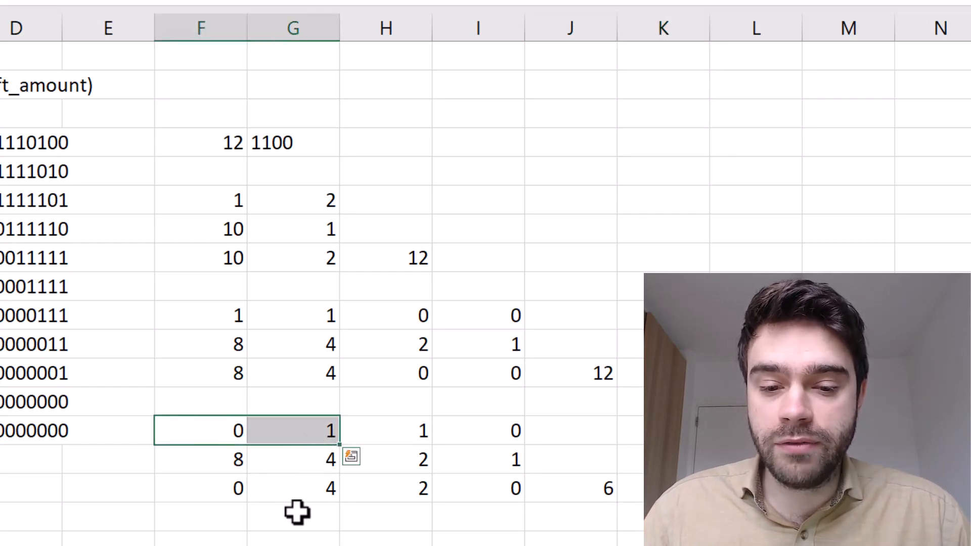
pyautogui.click(230, 536)
pyautogui.click(224, 430)
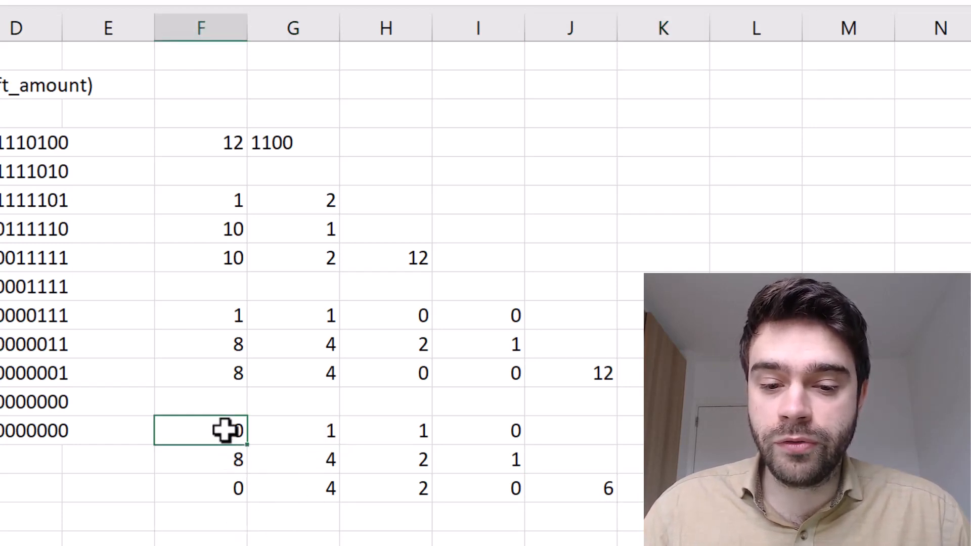
pyautogui.click(280, 423)
pyautogui.click(234, 459)
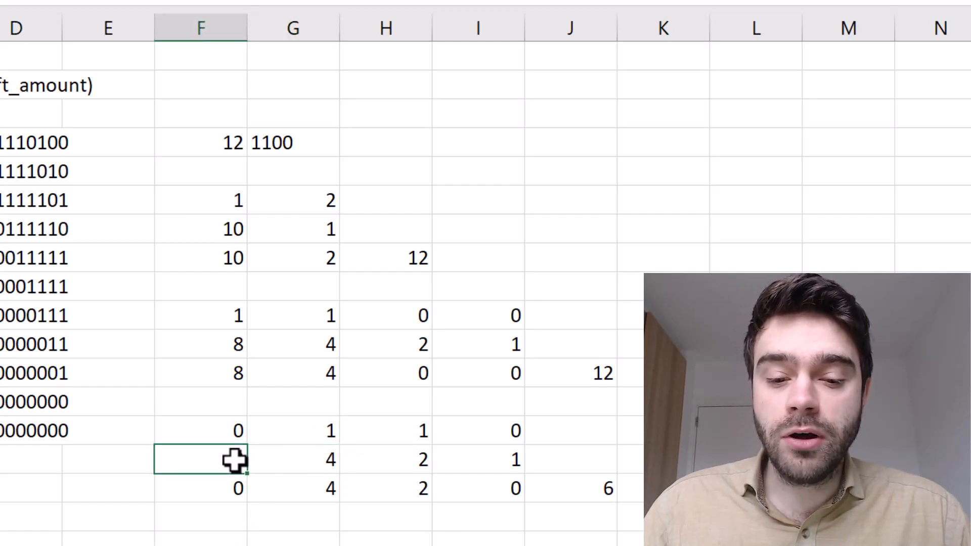
pyautogui.click(290, 466)
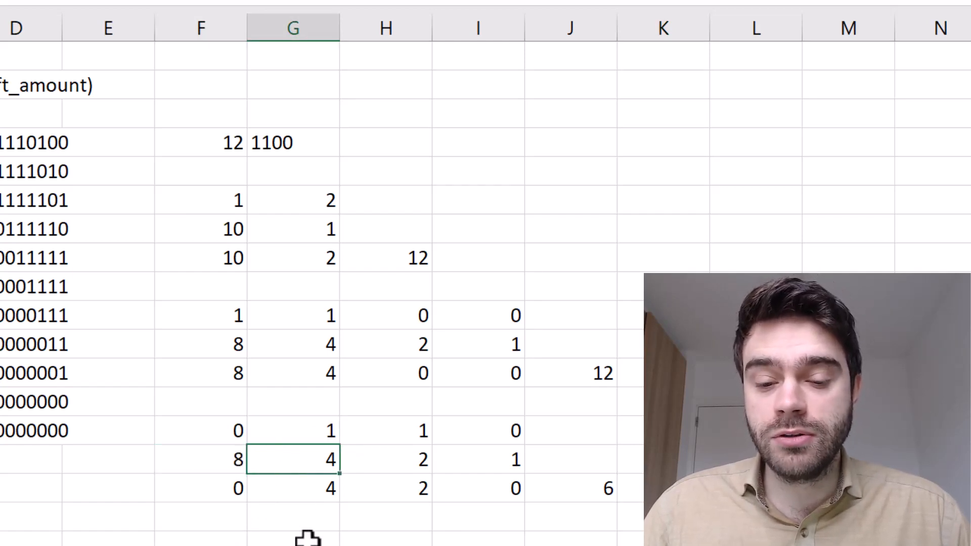